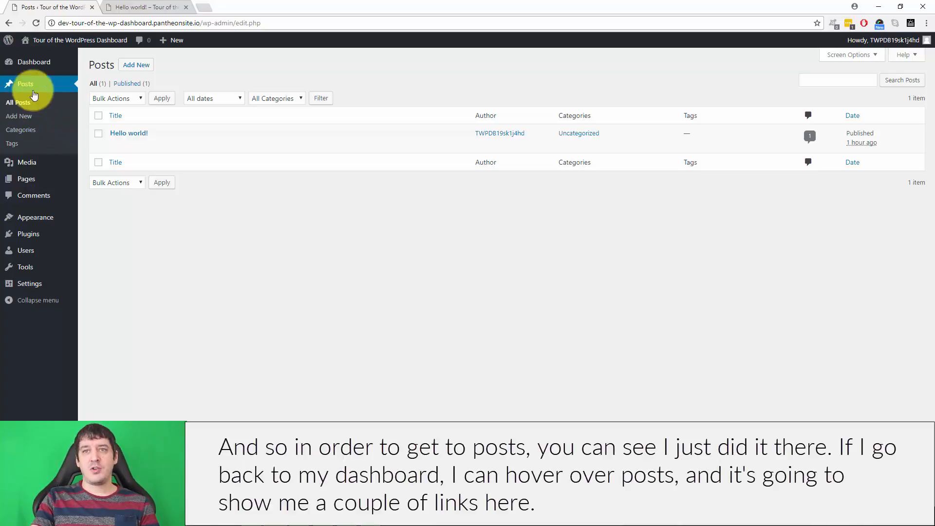
Step: Visit the dashboard home and return to the list of all posts
click(29, 63)
mouse_move(28, 120)
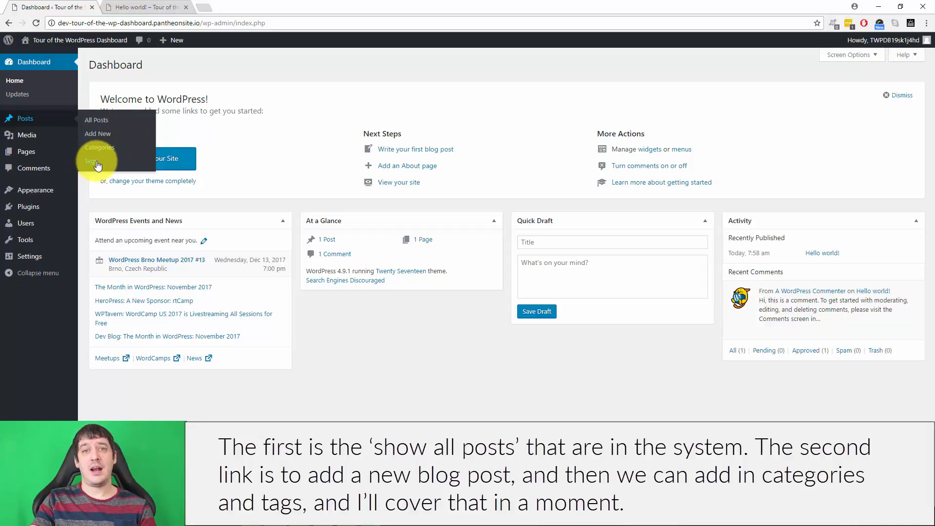
click(99, 122)
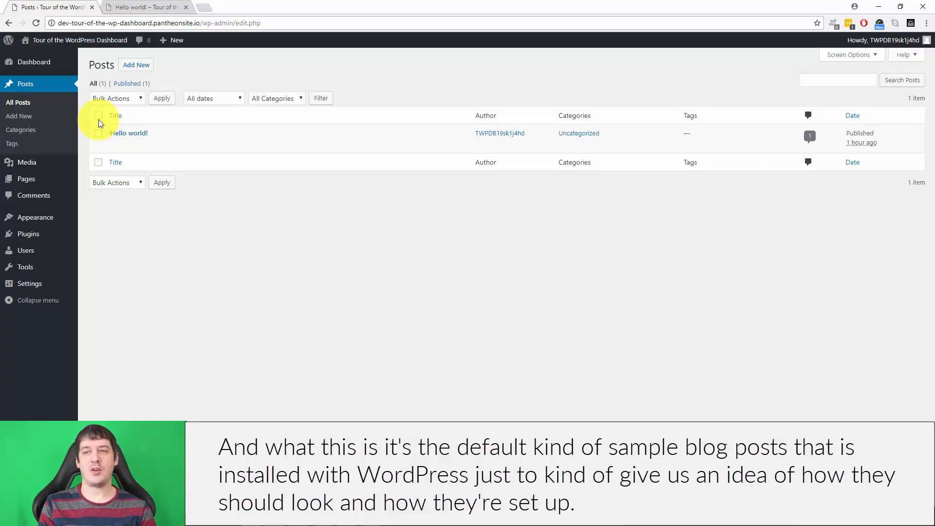
Step: Open quick edit for the "Hello world!" post and examine its title and slug alongside the page URL's wp-admin and edit.php parts
mouse_move(125, 130)
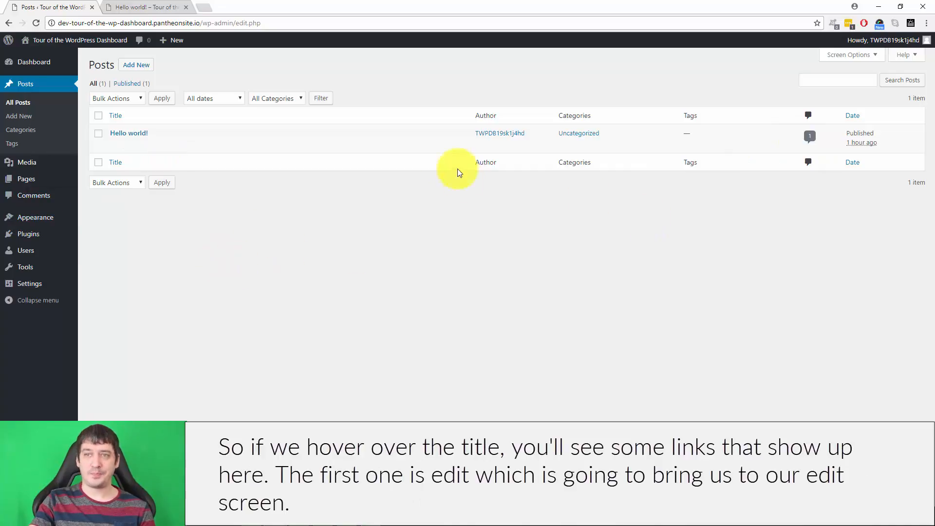
mouse_move(174, 123)
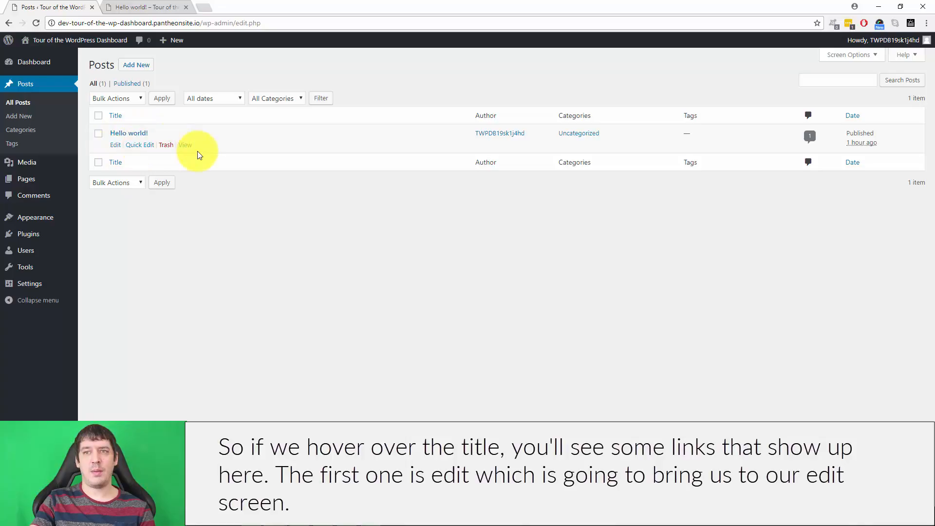
click(139, 145)
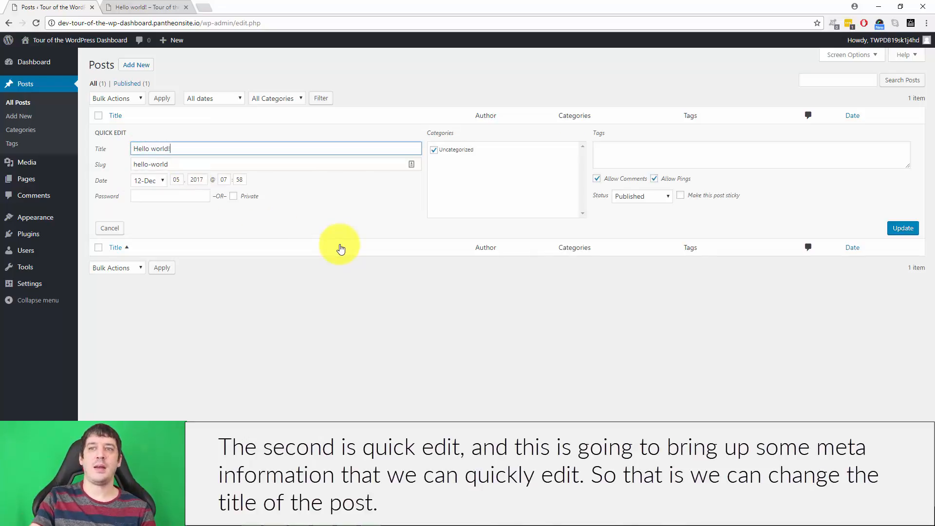
drag(170, 149, 119, 150)
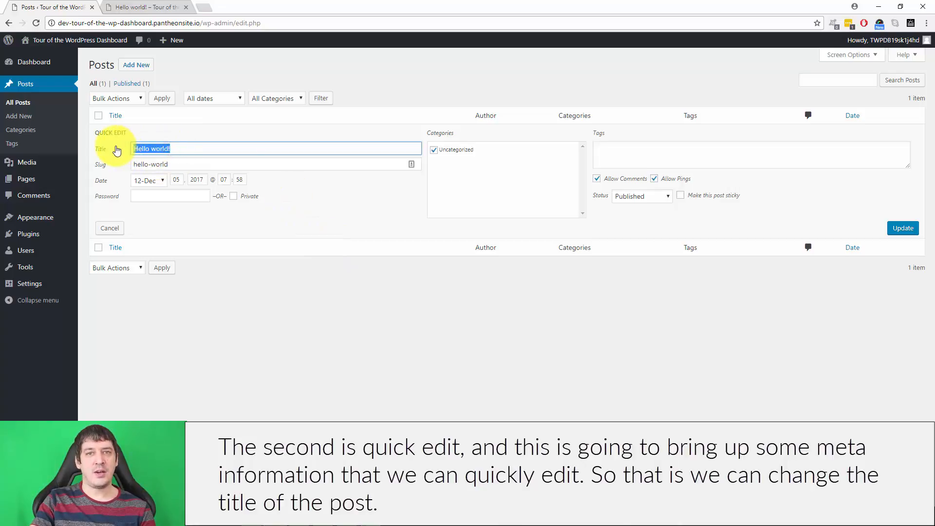
drag(184, 164, 134, 167)
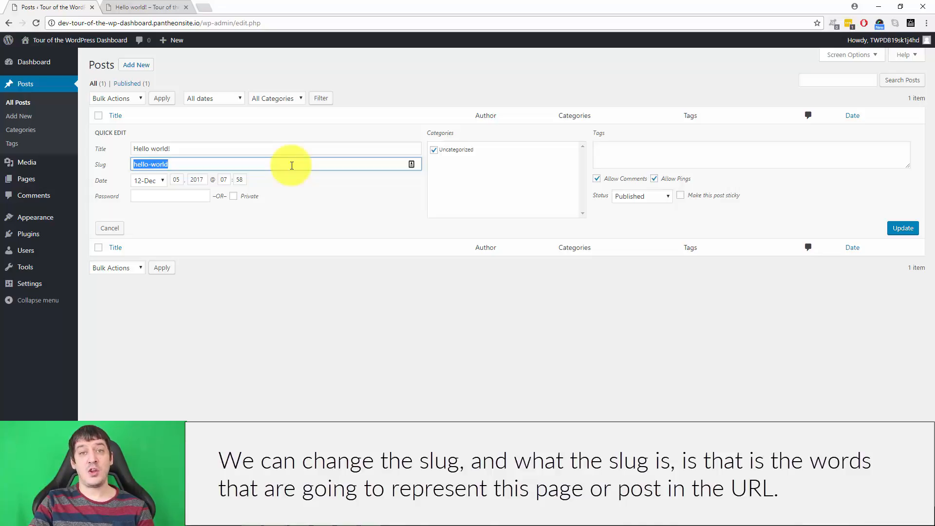
click(61, 23)
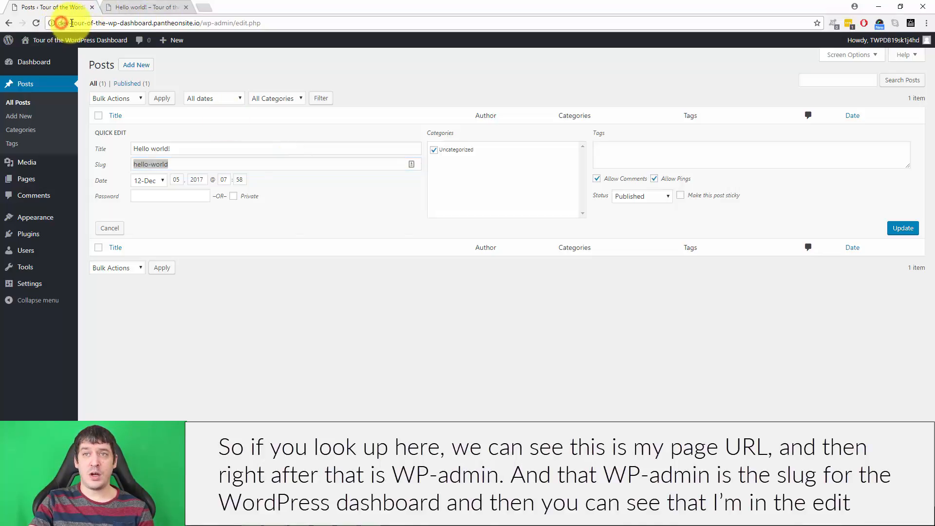
drag(71, 23, 232, 22)
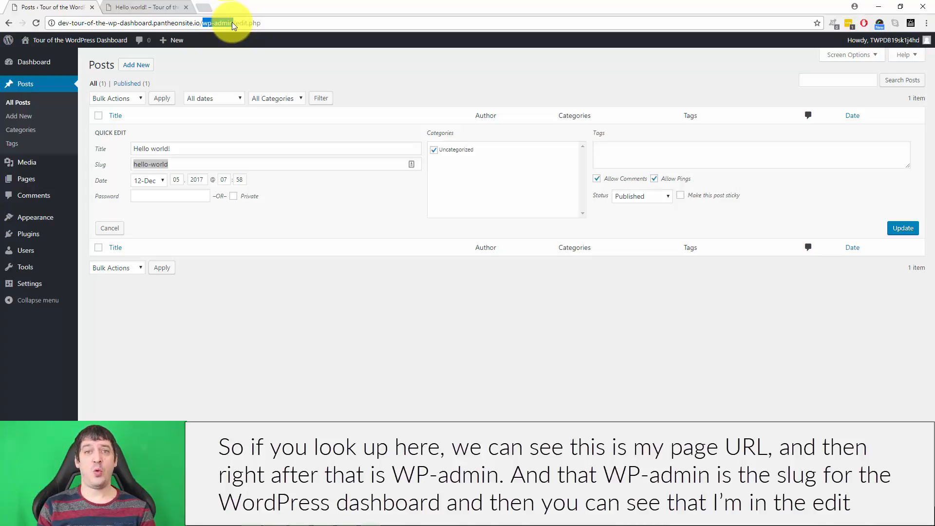
drag(234, 22, 265, 23)
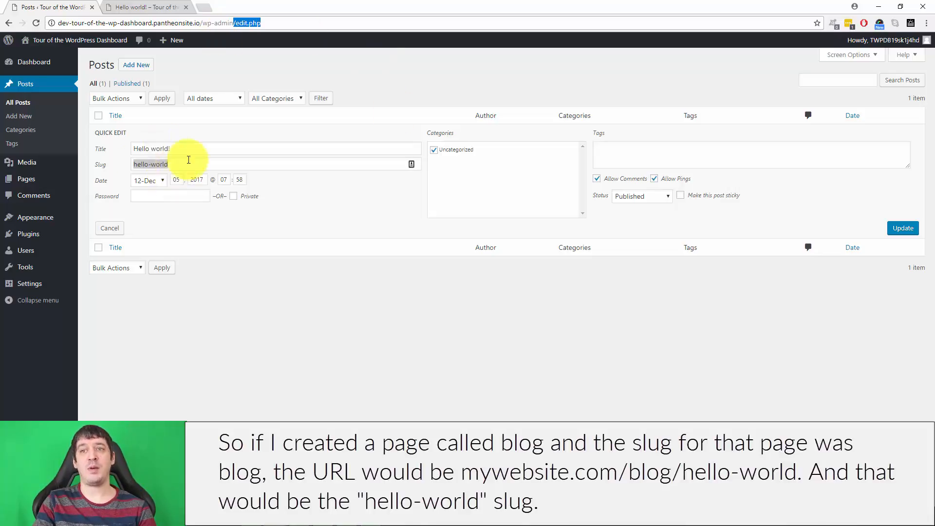
Step: Review the post's tags field and available status options, and close quick edit without saving
click(305, 313)
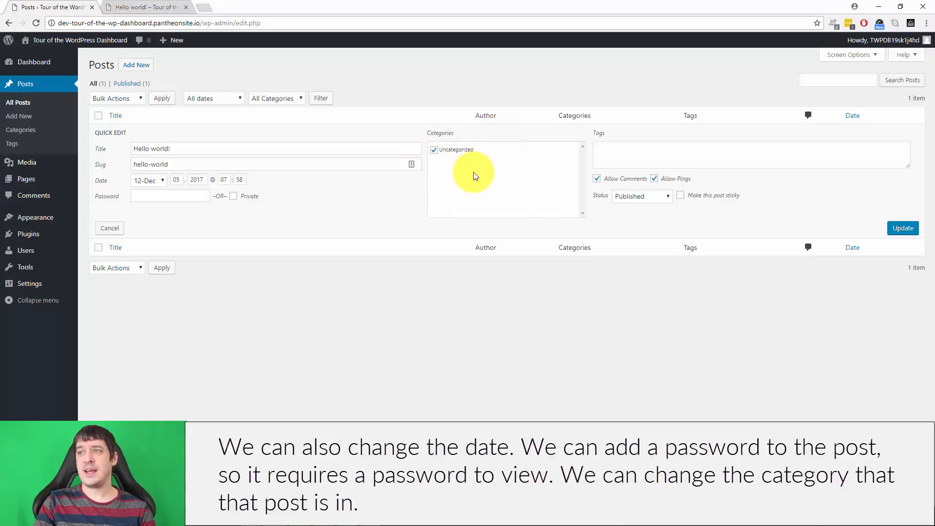
click(636, 152)
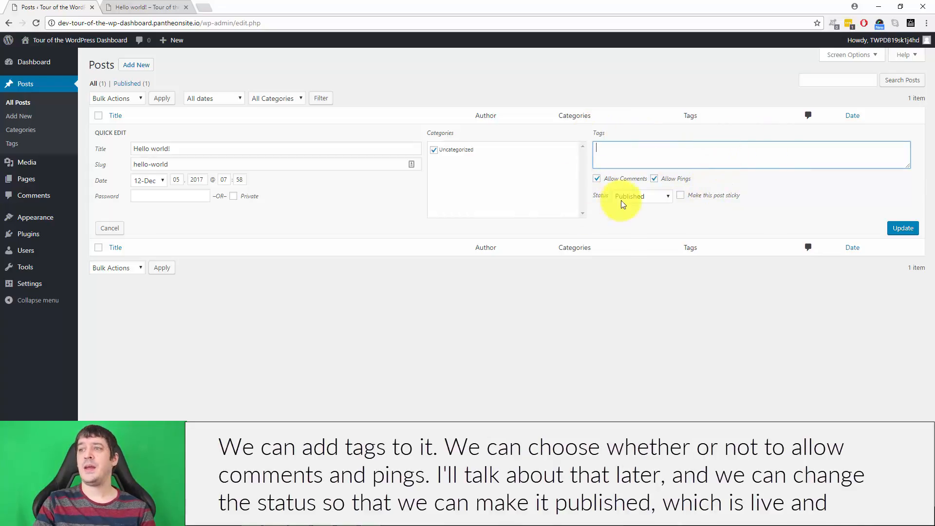
click(638, 196)
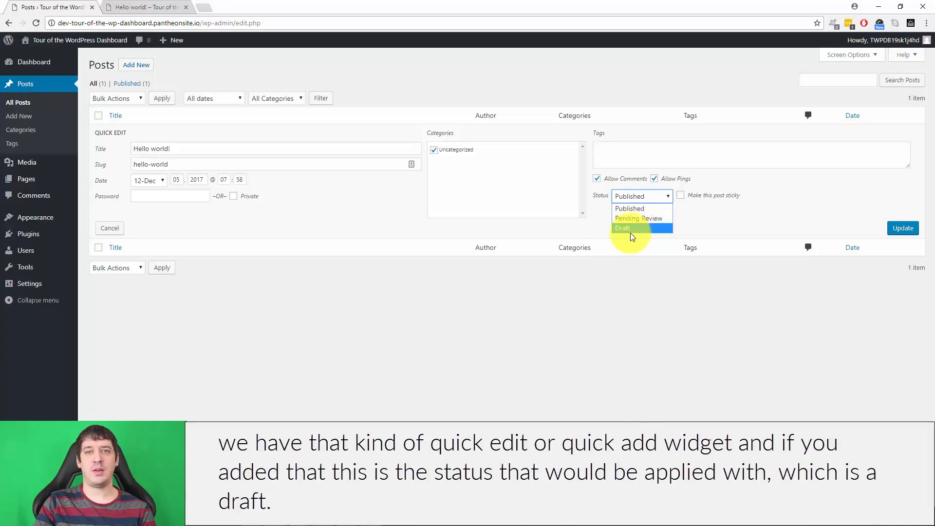
click(814, 212)
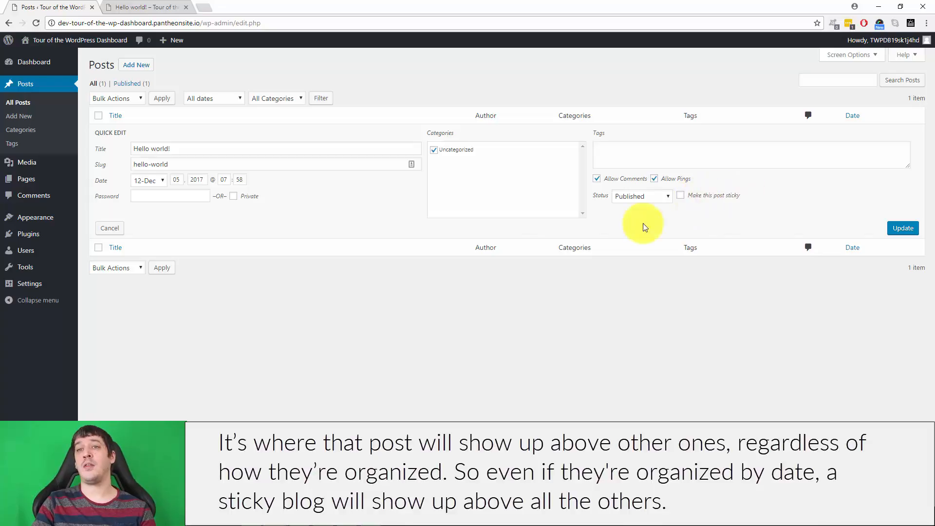
click(117, 232)
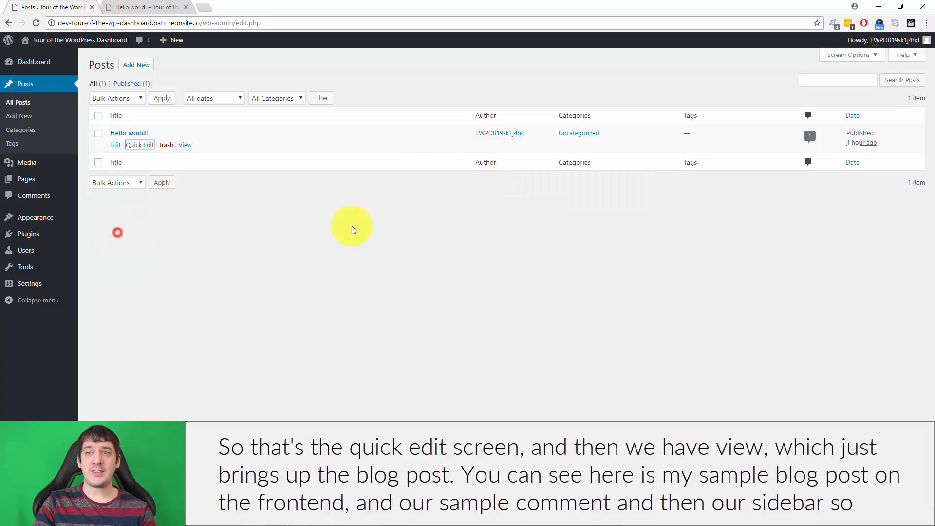
Step: View the "Hello world!" post on the site in a separate tab and look over its content, comment and sidebar
right_click(187, 146)
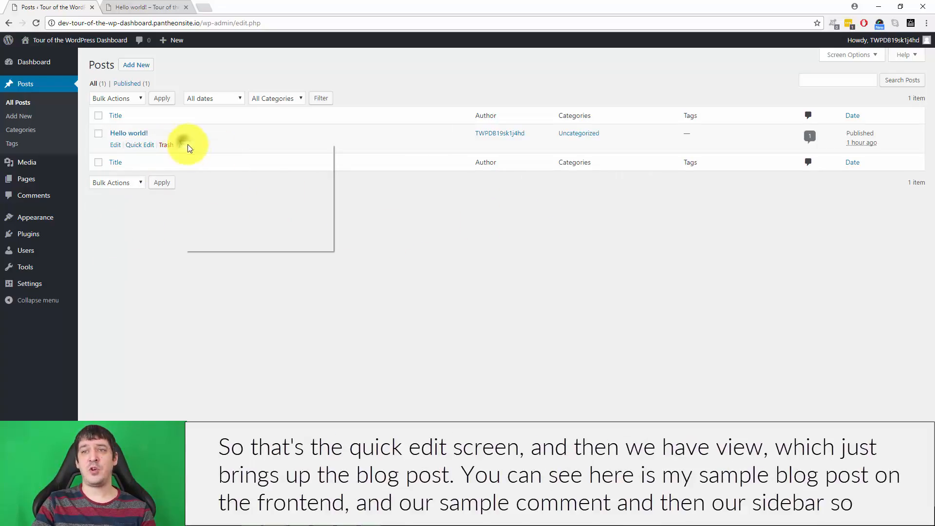
click(193, 151)
drag(236, 4, 167, 3)
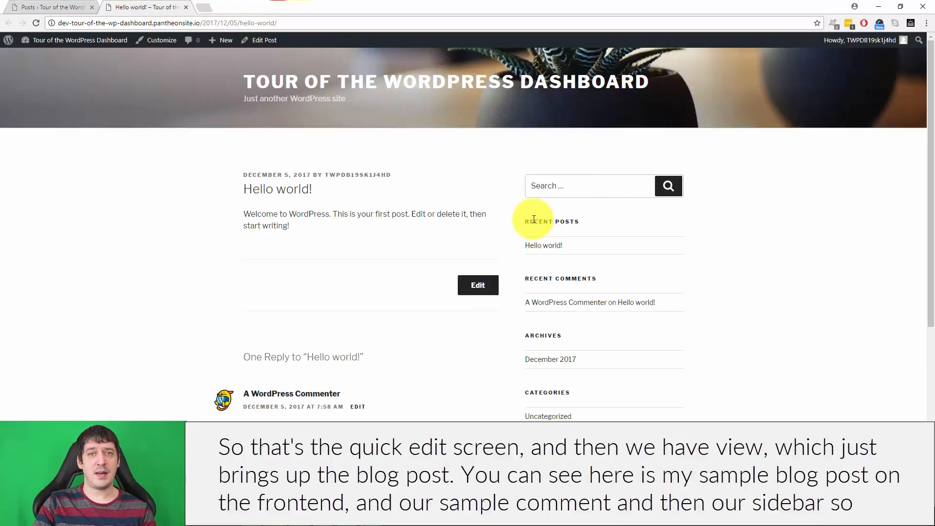
scroll(445, 236, down, 2)
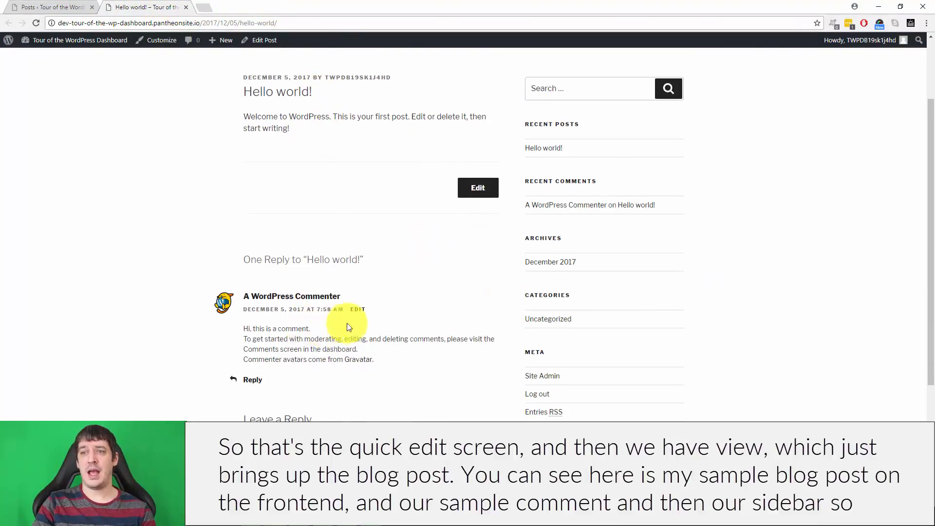
scroll(348, 326, down, 1)
scroll(678, 343, up, 3)
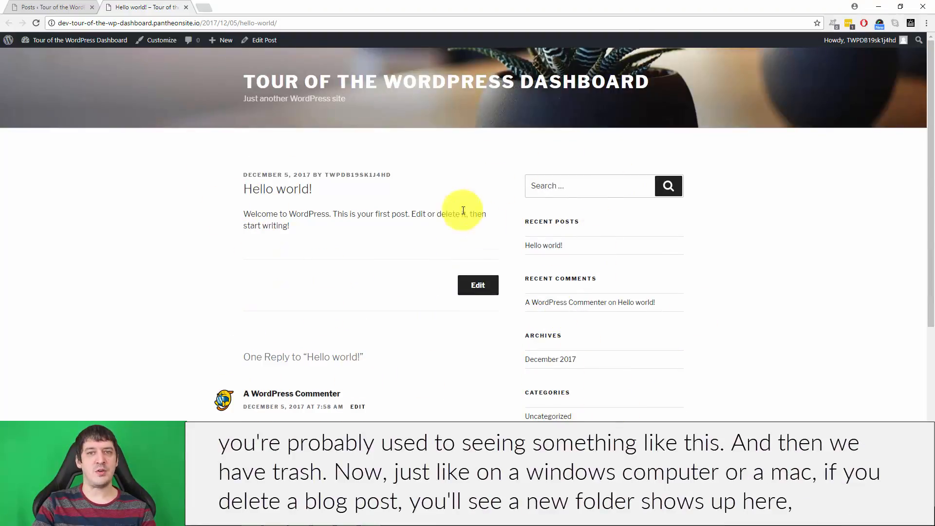
Step: Move the "Hello world!" post to the trash and show the trashed posts with the post's available actions
click(45, 7)
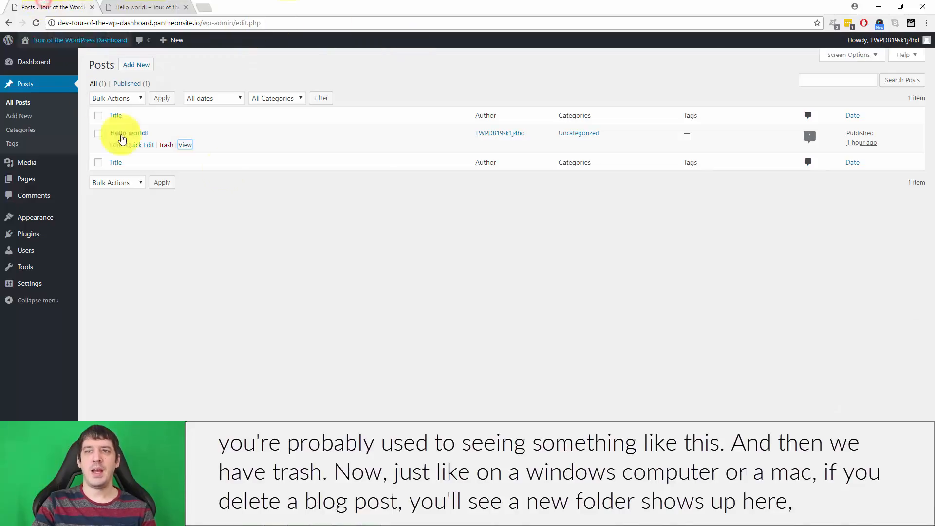
click(165, 145)
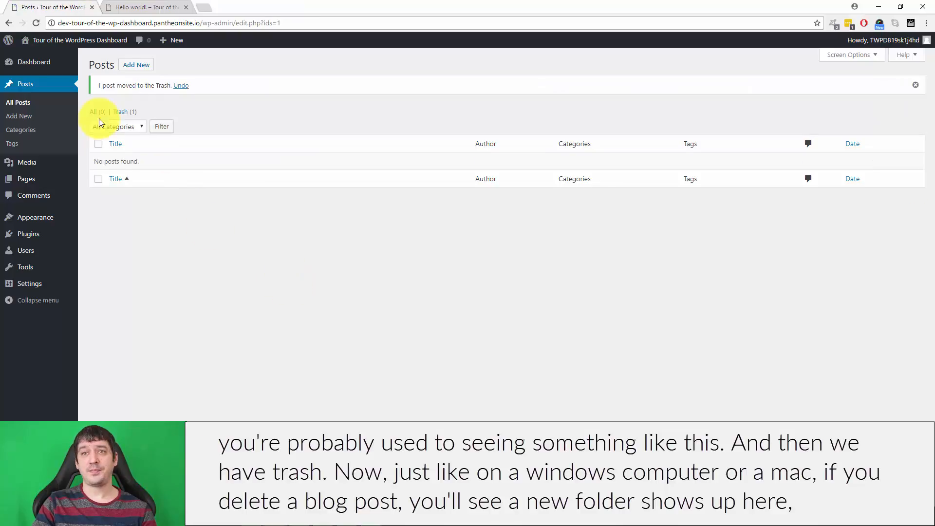
click(123, 112)
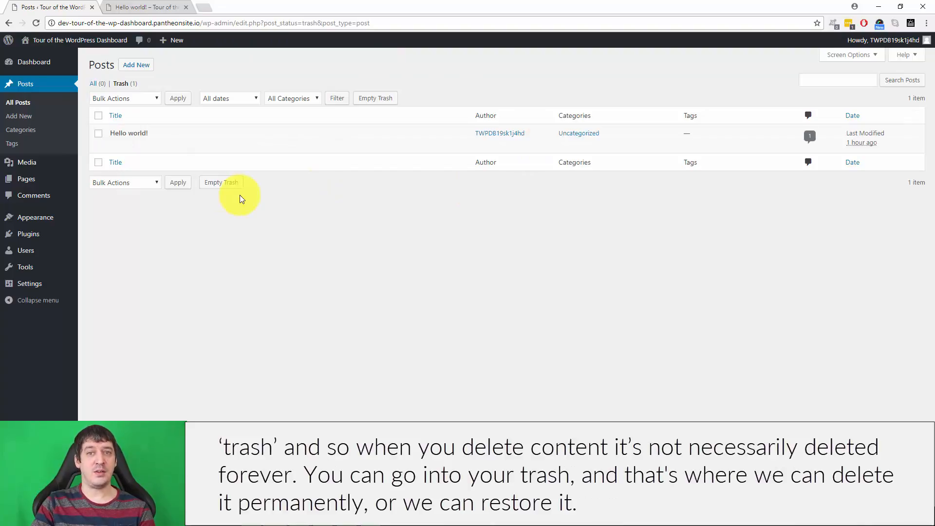
mouse_move(130, 134)
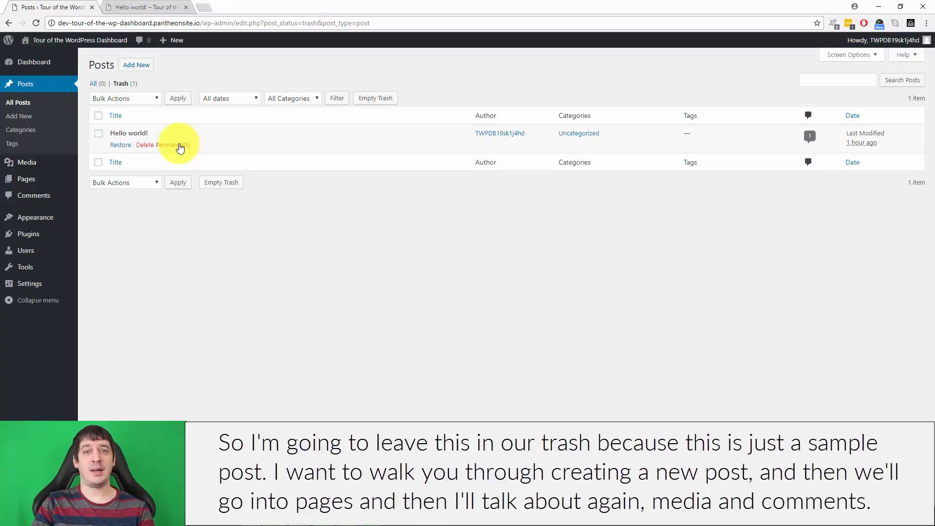
Step: Create a new post titled "My Amazing Blog Post"
click(137, 65)
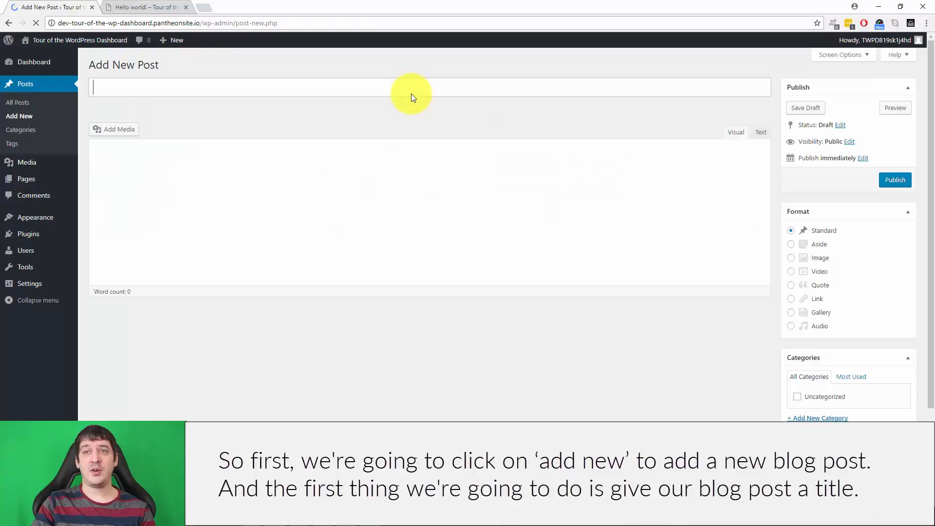
click(302, 91)
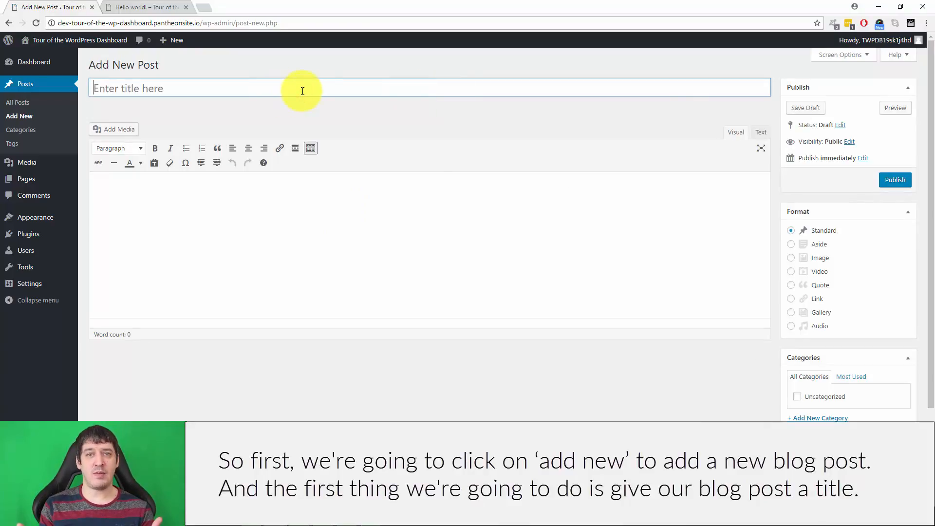
text(My Amazing blo)
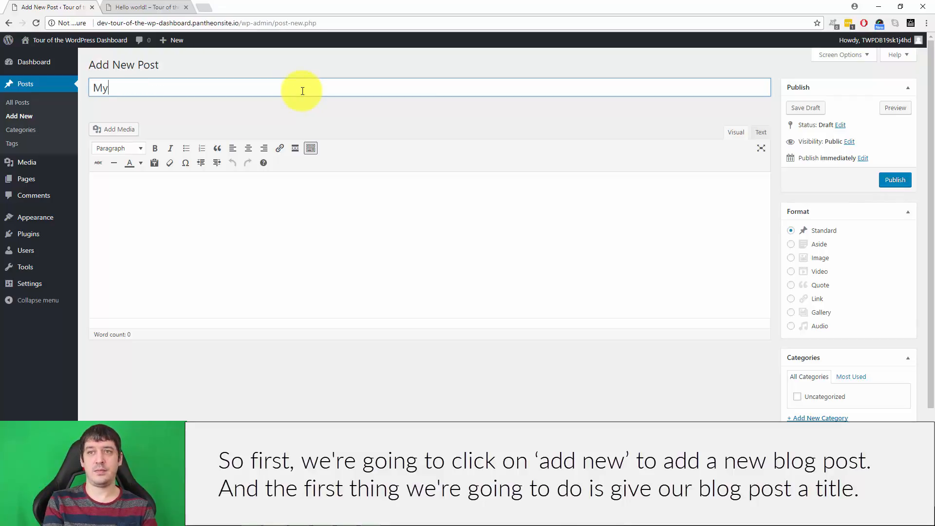
key(BackSpace)
key(BackSpace)
key(BackSpace)
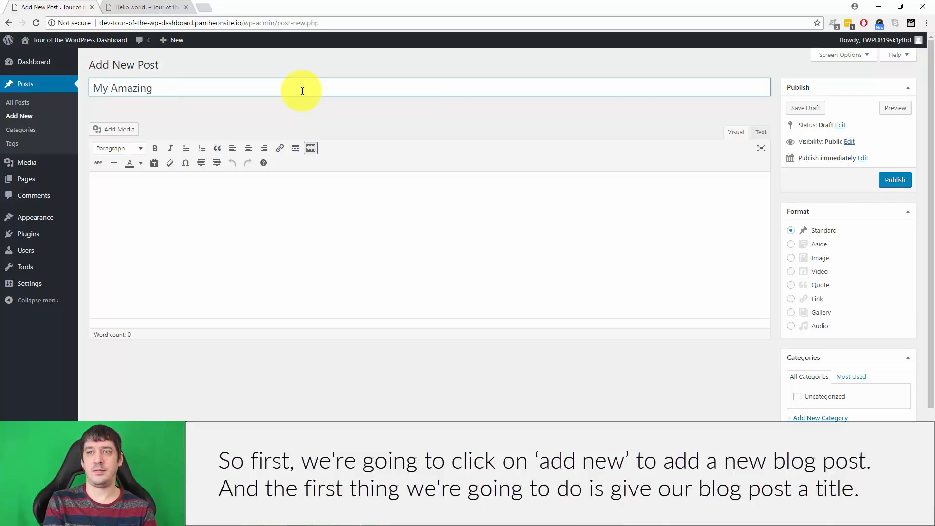
text(Blog Post)
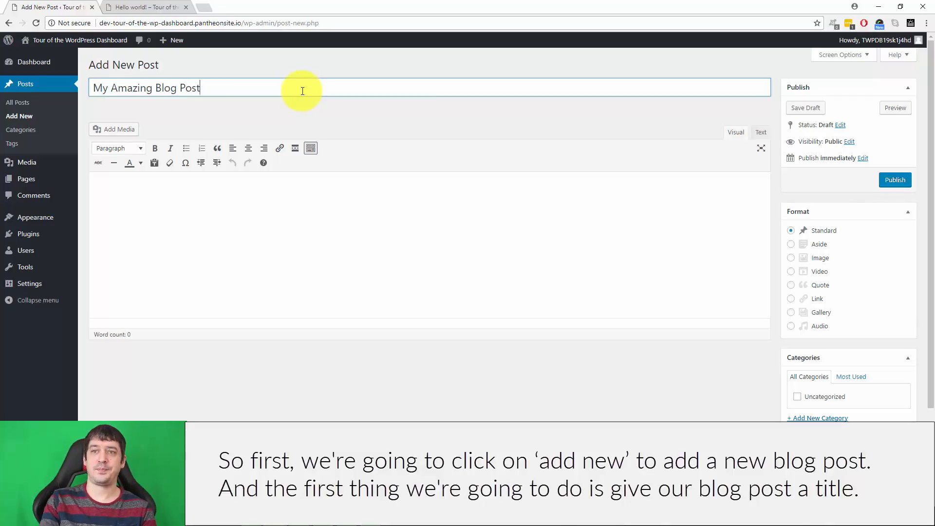
Step: Write "This is some blog post content." as the post's body text
click(243, 213)
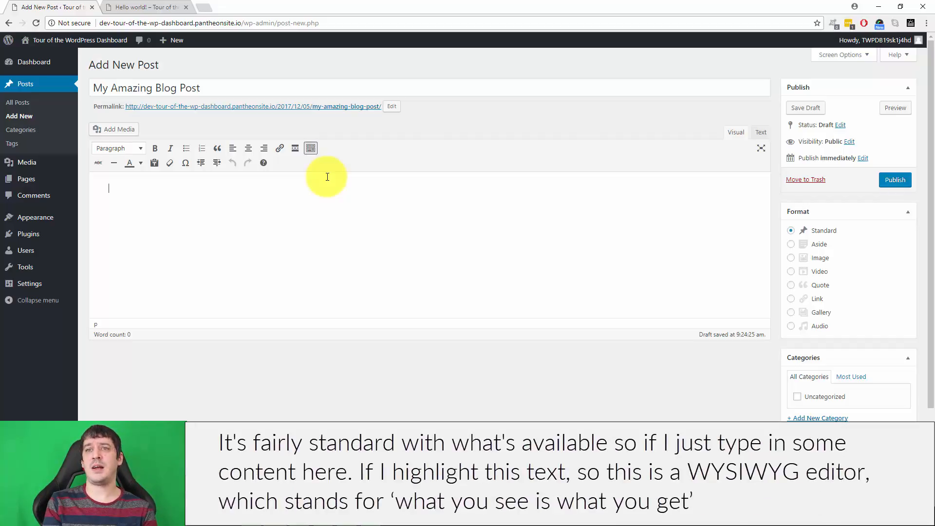
text(This is some)
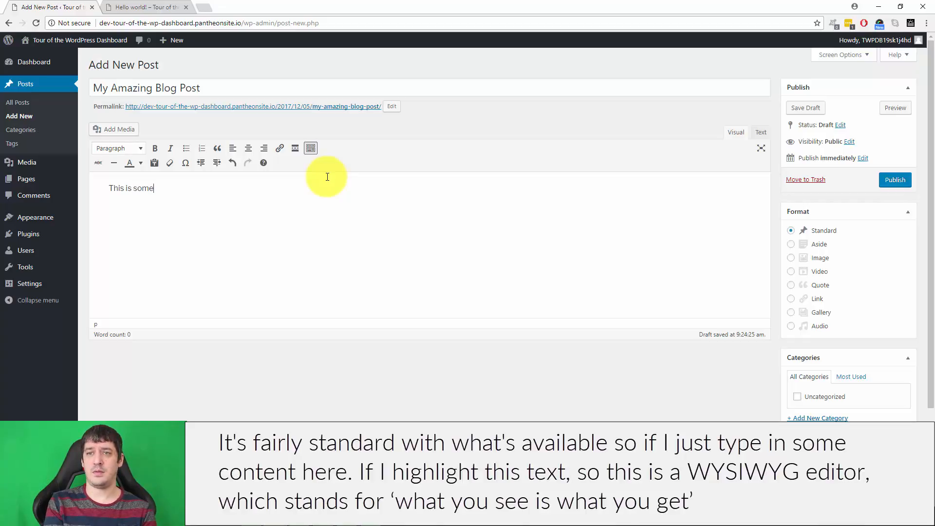
text( blog post content.)
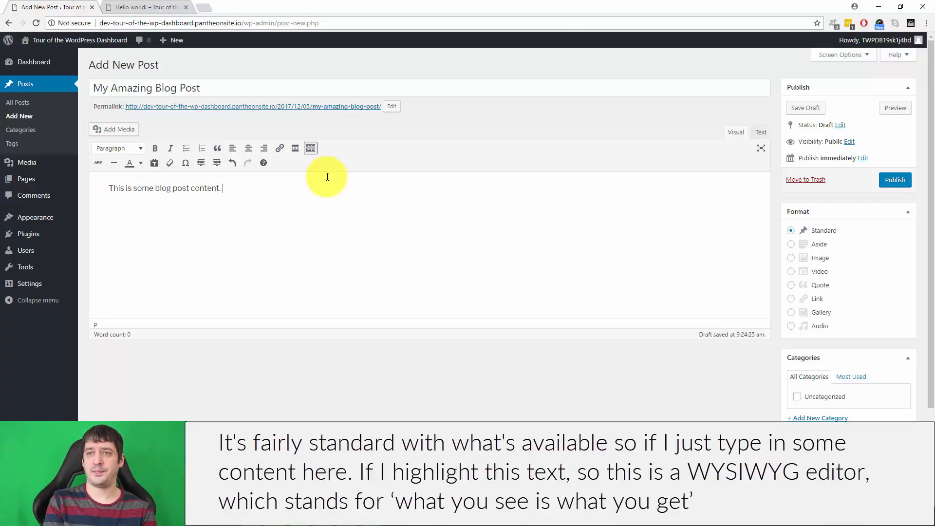
Step: Highlight the body sentence in the visual editor, and switch to the HTML text view to highlight it there
drag(259, 189, 62, 185)
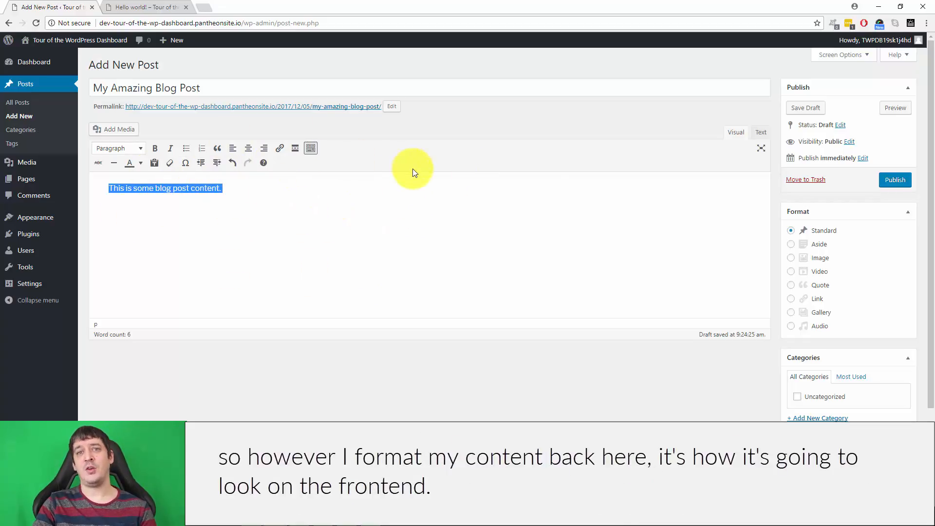
click(294, 194)
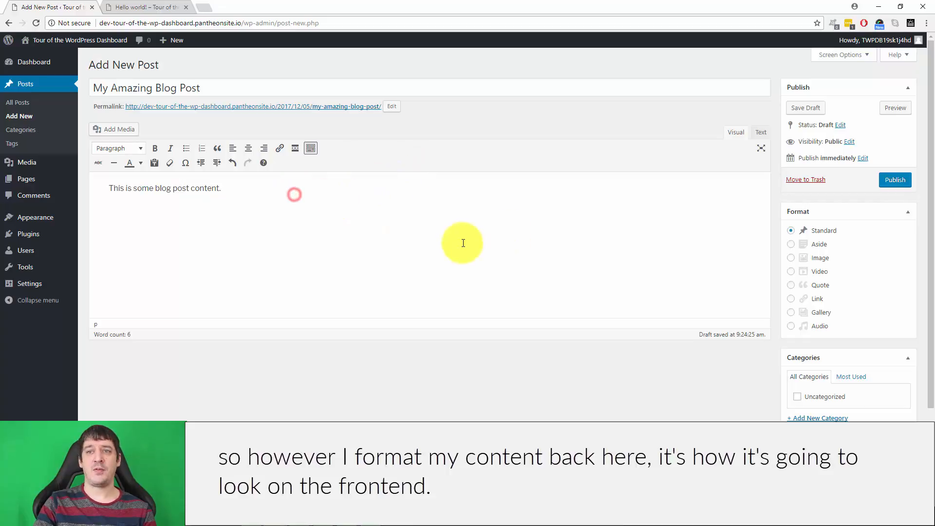
click(758, 139)
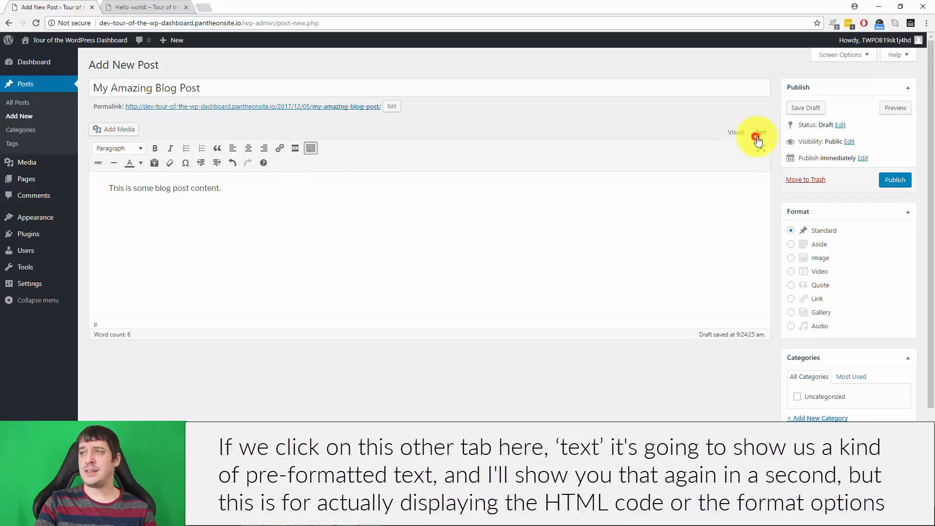
drag(244, 166, 58, 159)
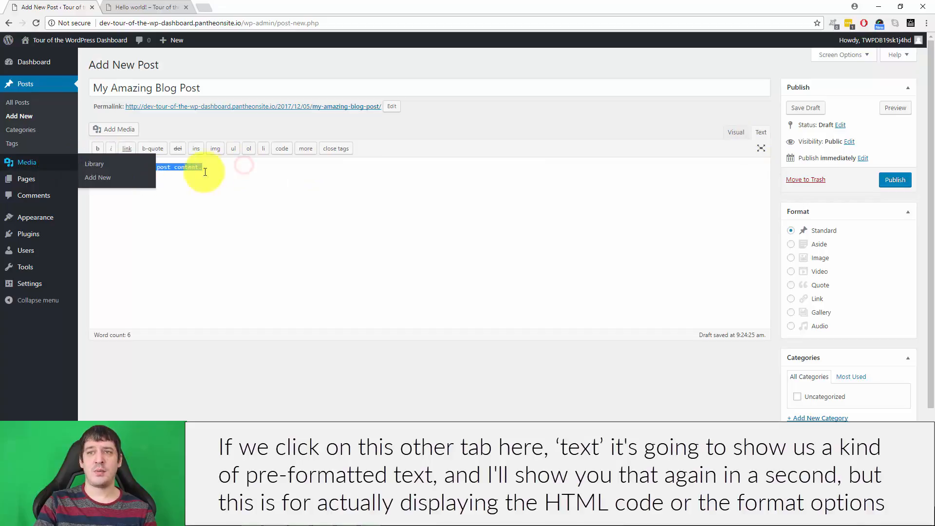
Step: Clear the text selection and return the post body to the visual editor view
click(209, 167)
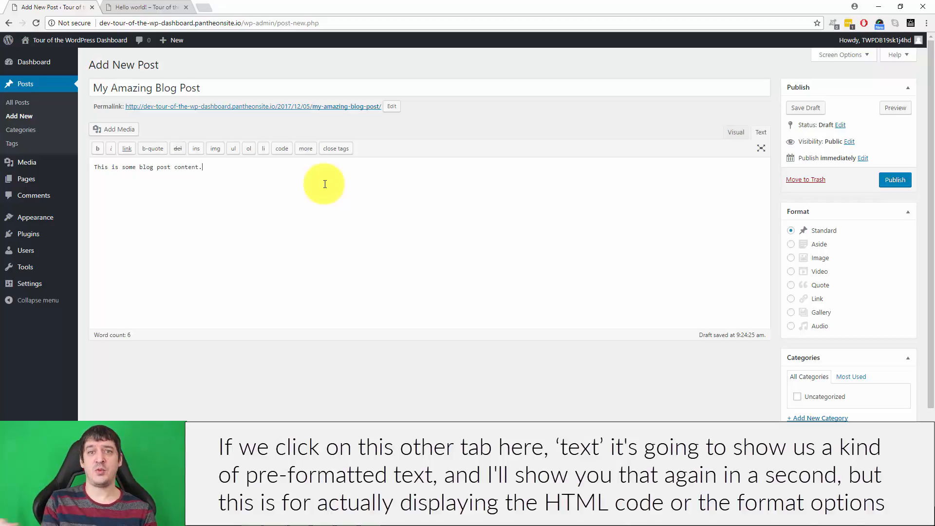
click(737, 134)
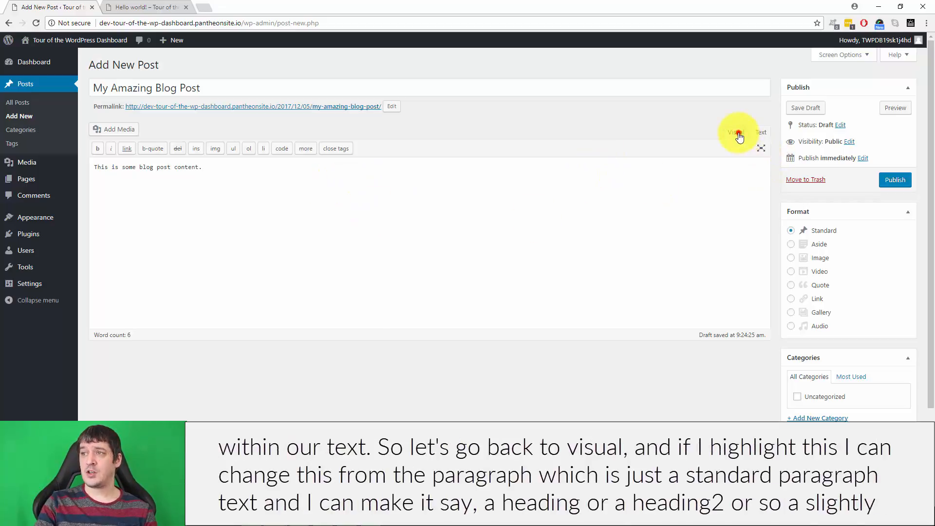
click(108, 187)
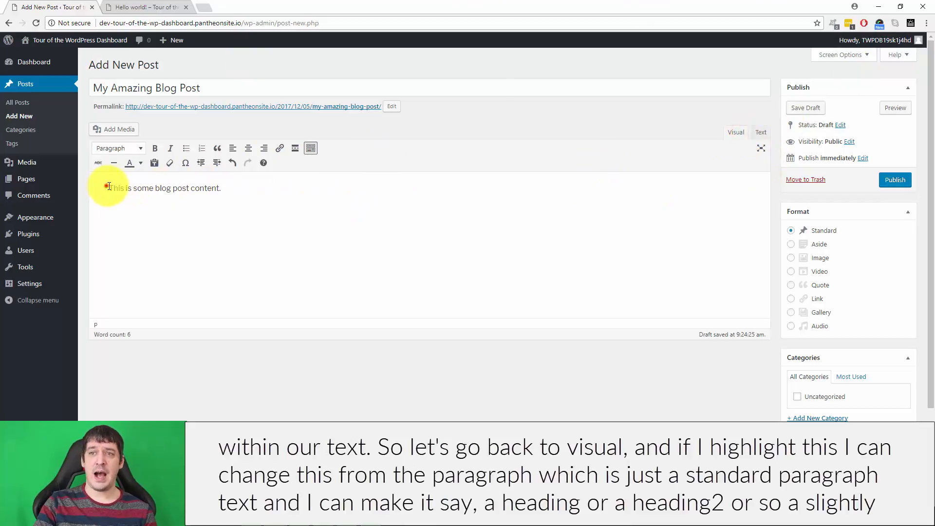
Step: Try the Heading 1 and Heading 2 formats on the body sentence and set it back to Paragraph
drag(240, 188, 108, 188)
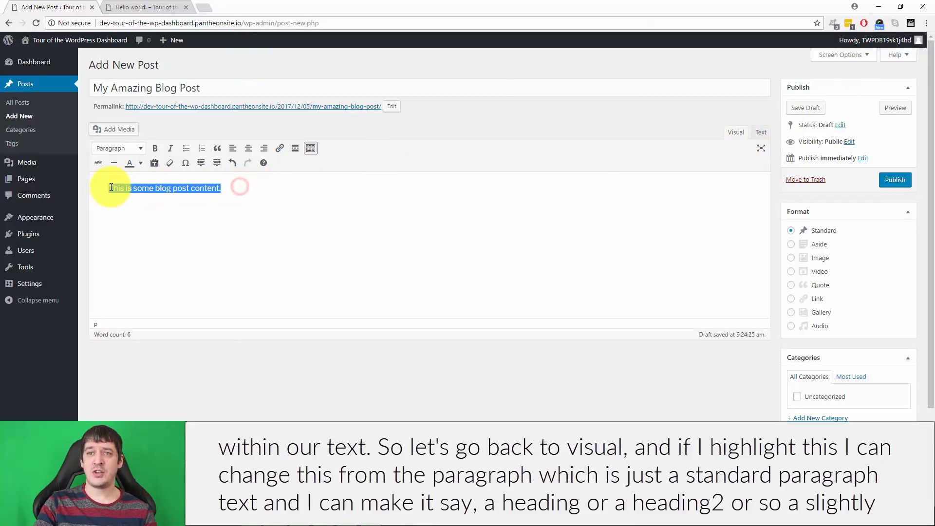
click(117, 148)
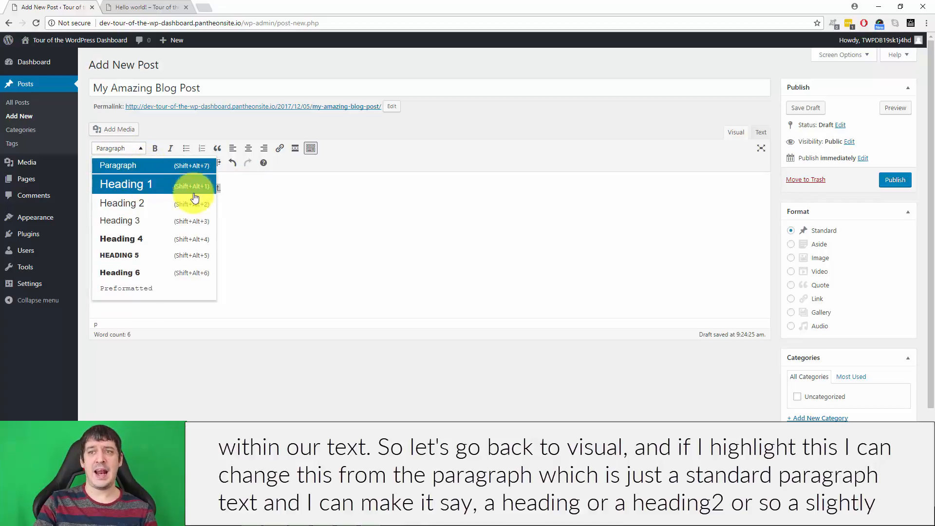
click(137, 184)
click(129, 148)
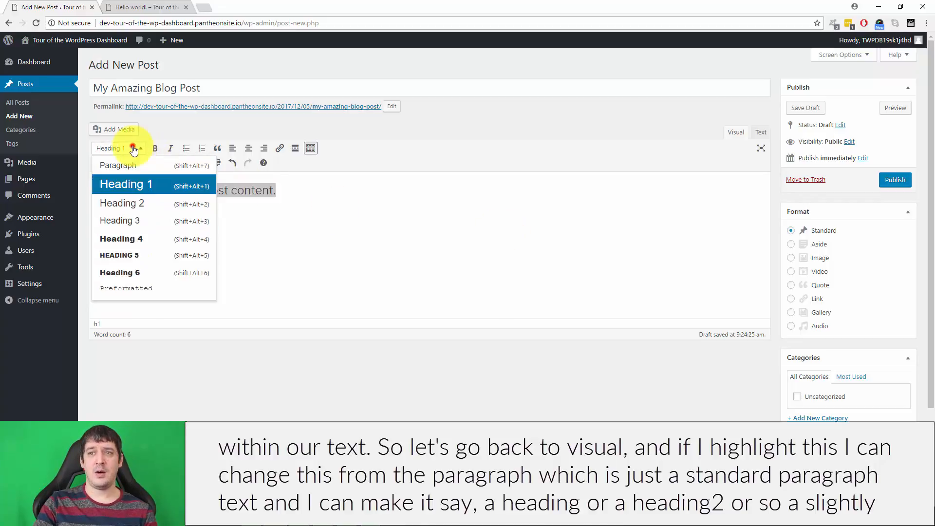
click(128, 202)
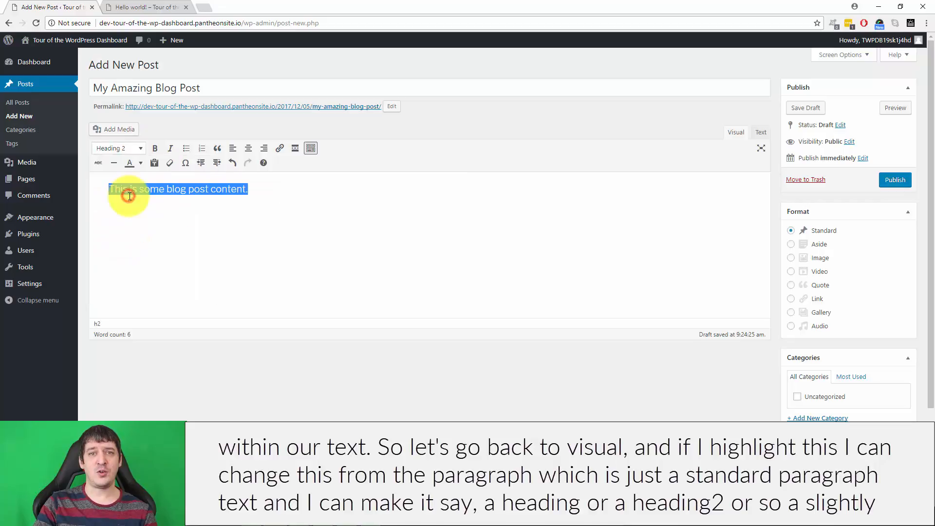
click(131, 149)
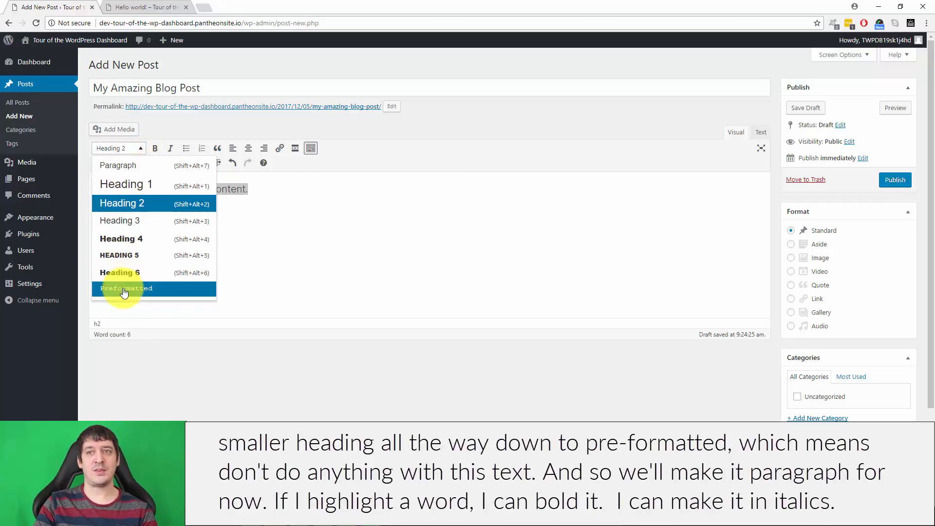
click(148, 166)
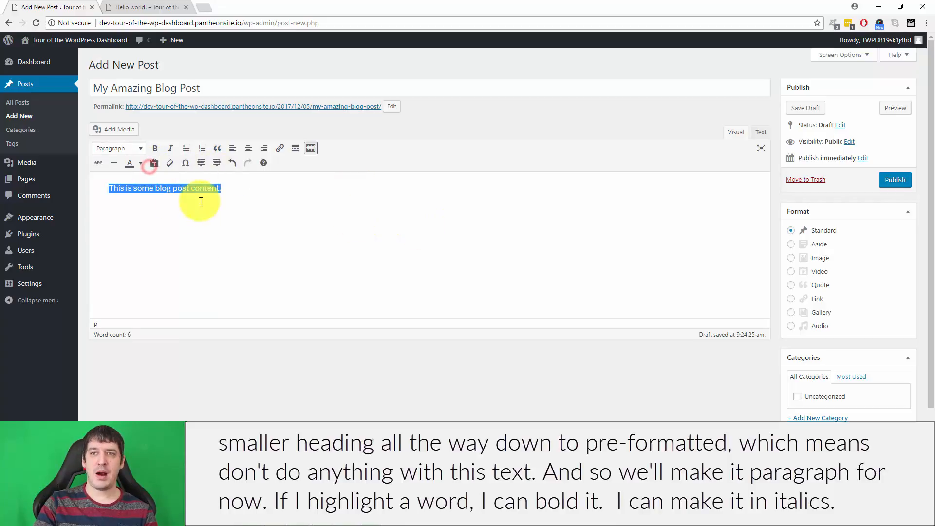
Step: Make the word "This" at the start of the body sentence bold and italic
double_click(117, 188)
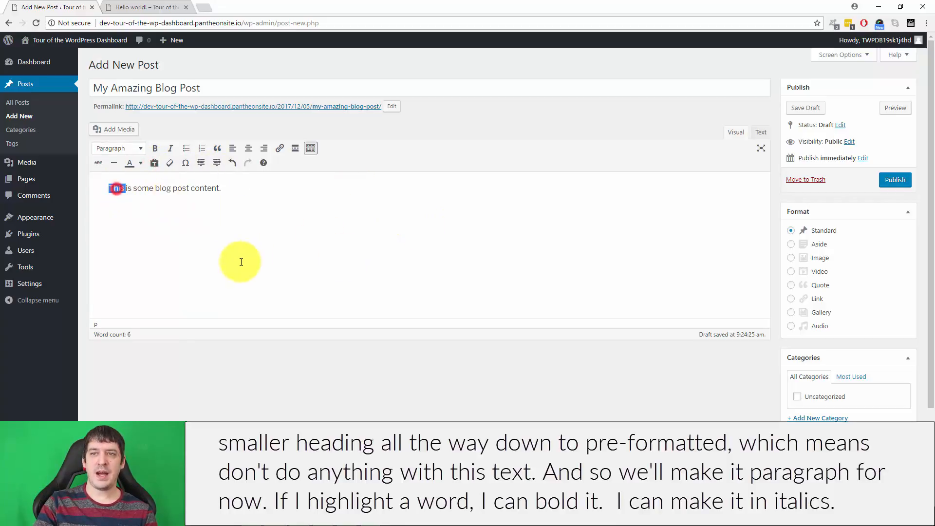
click(155, 148)
click(171, 148)
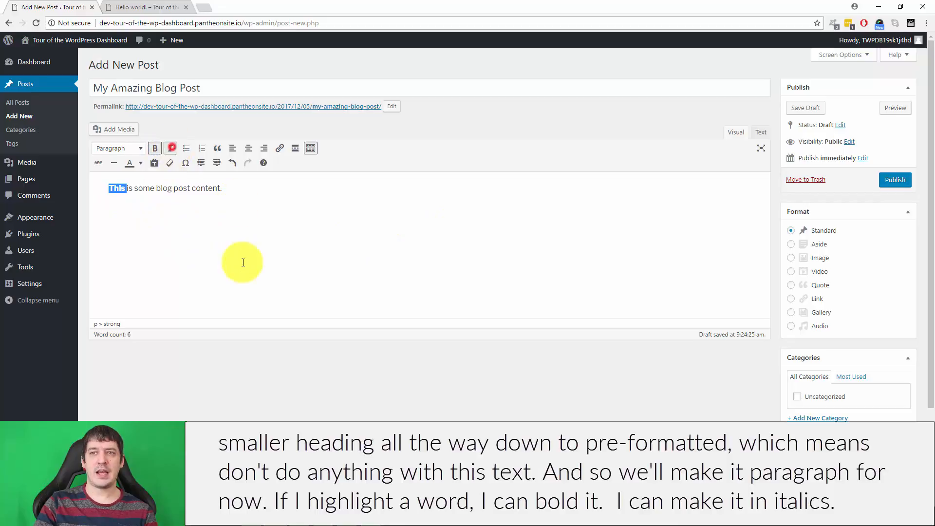
Step: Add a bulleted list below the sentence with the items "This is item 1." and "This is item 2.", and end the list
click(238, 180)
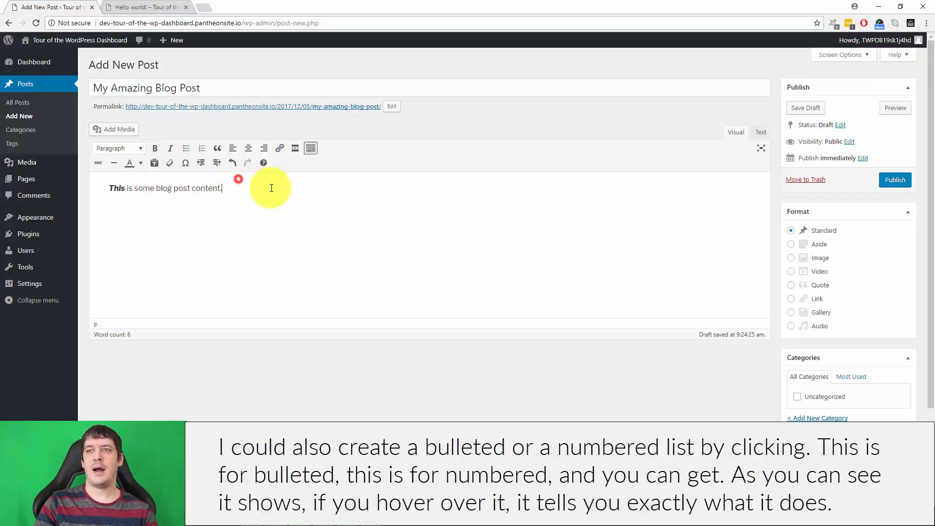
click(186, 148)
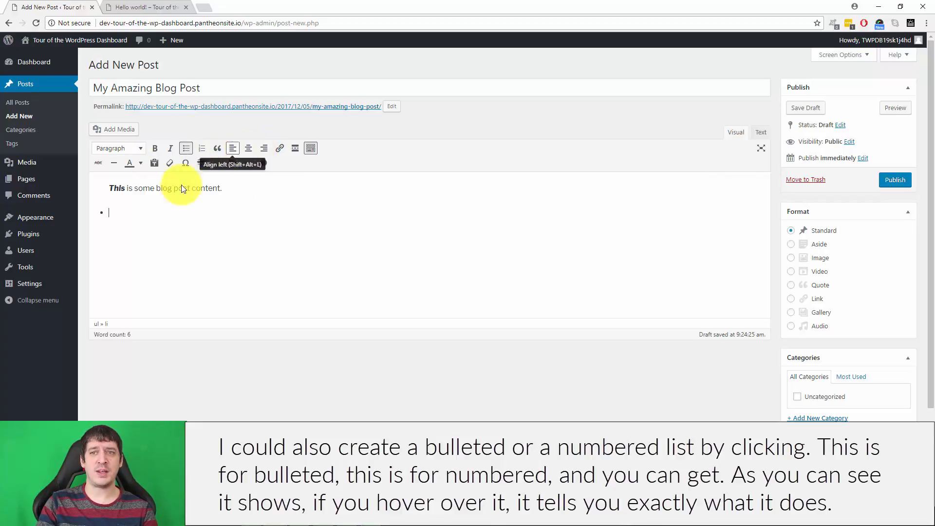
click(125, 215)
text(This )
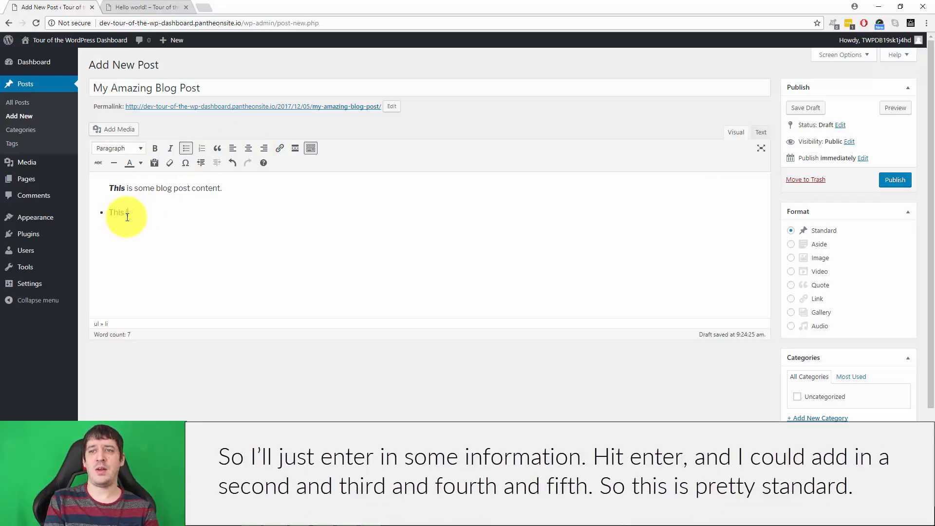
text(is item 1.)
key(Return)
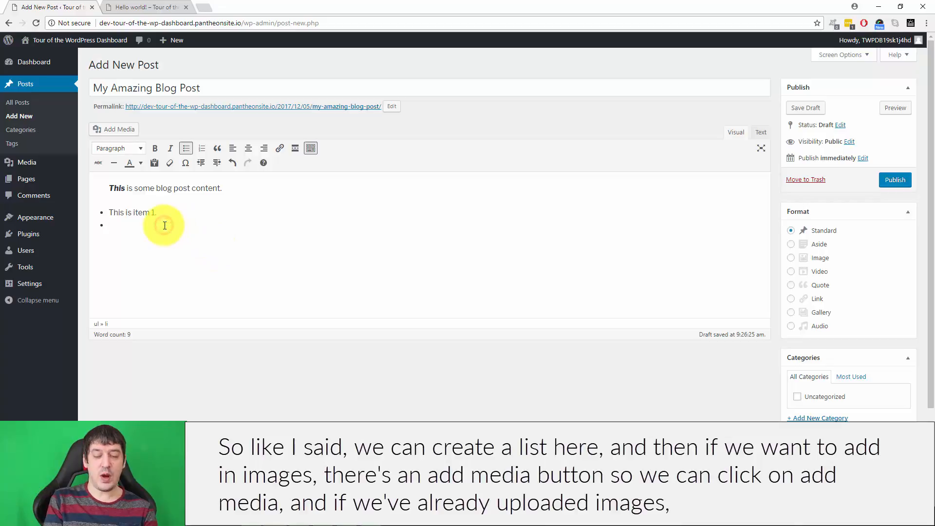
text(This is item 2.)
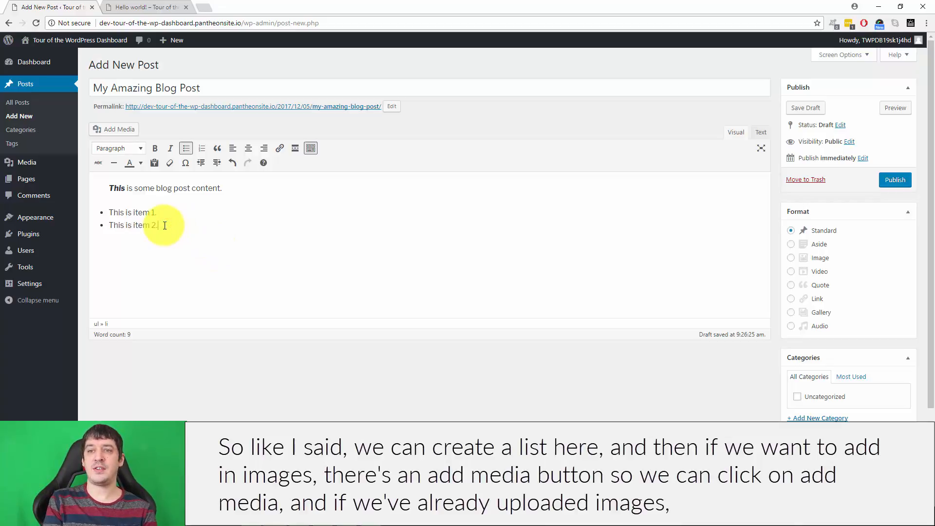
key(Return)
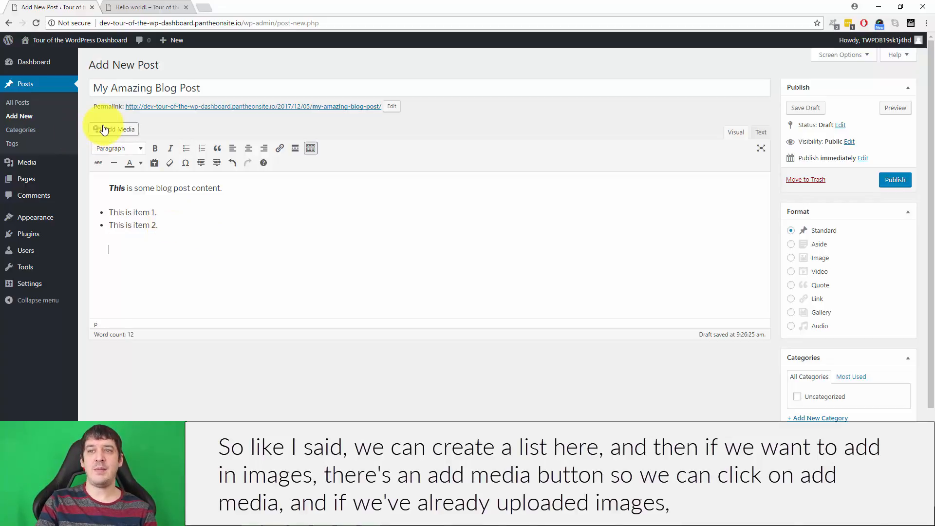
Step: Check the media library for existing images and upload the picture of the red Chat key for the post
click(121, 129)
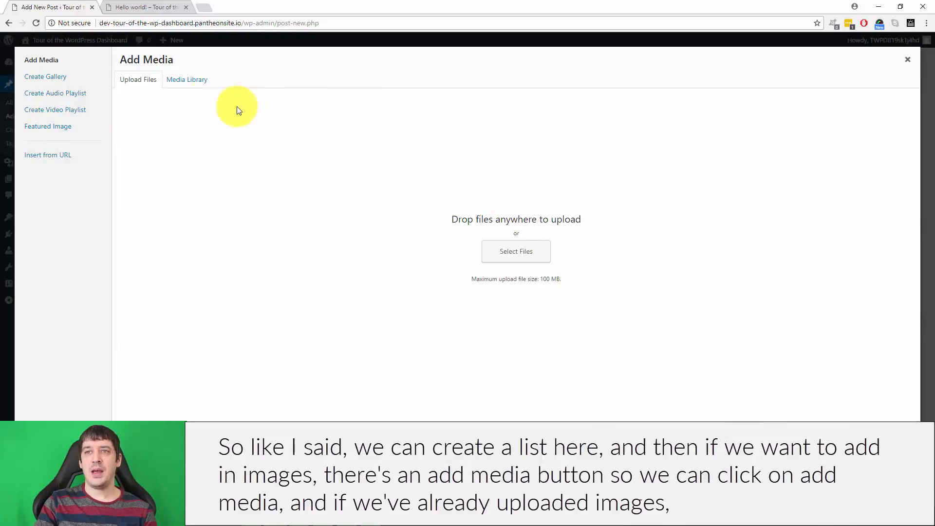
click(191, 85)
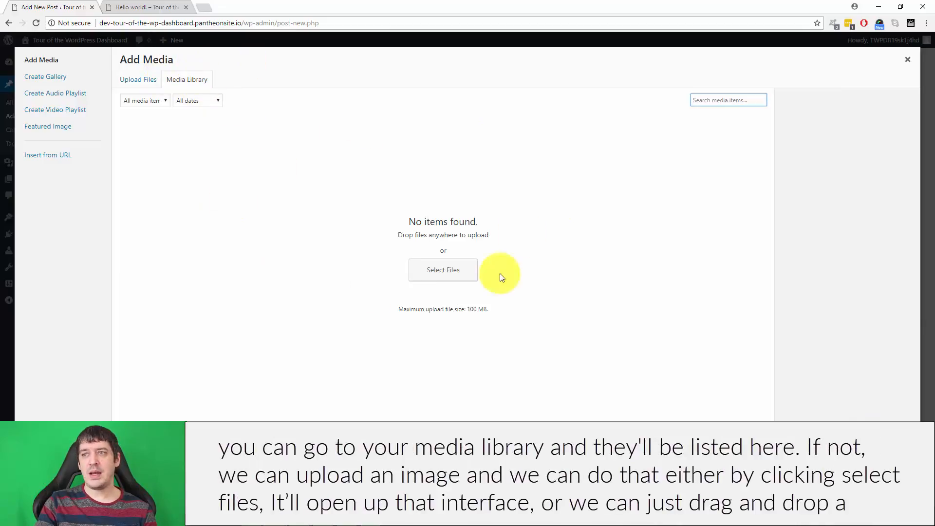
click(136, 86)
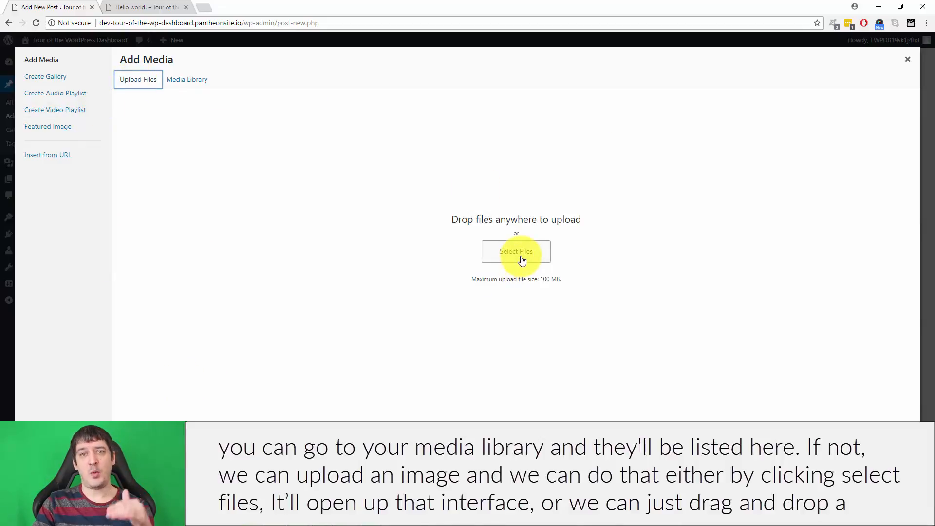
click(231, 518)
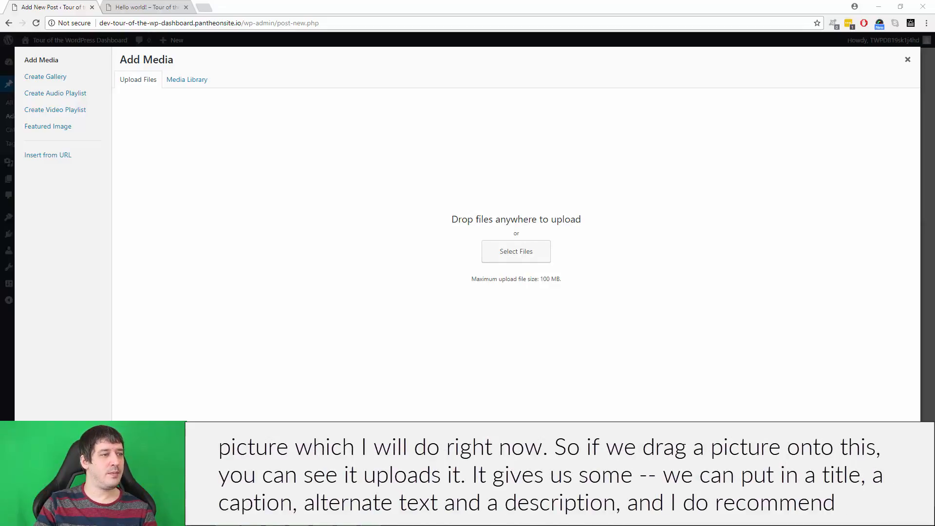
drag(0, 252, 321, 252)
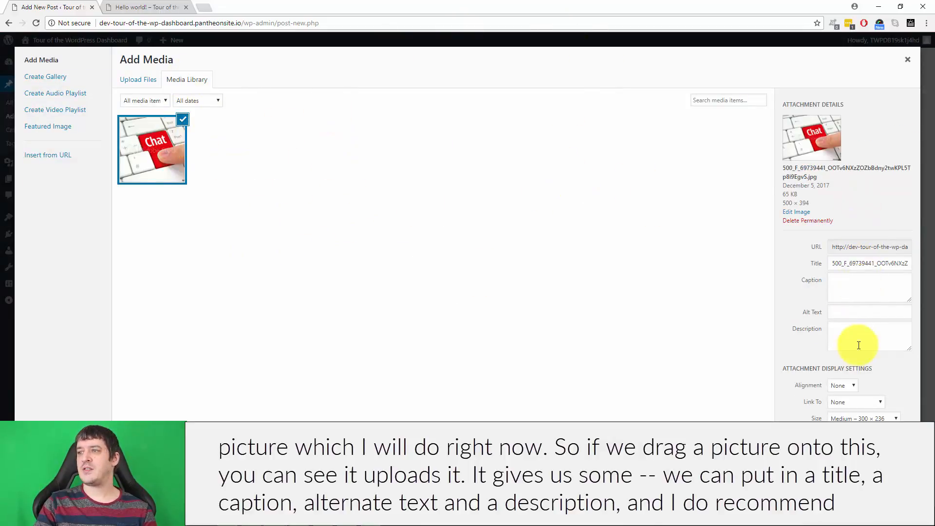
Step: Examine the uploaded image's title, caption, alt text and description fields
click(859, 264)
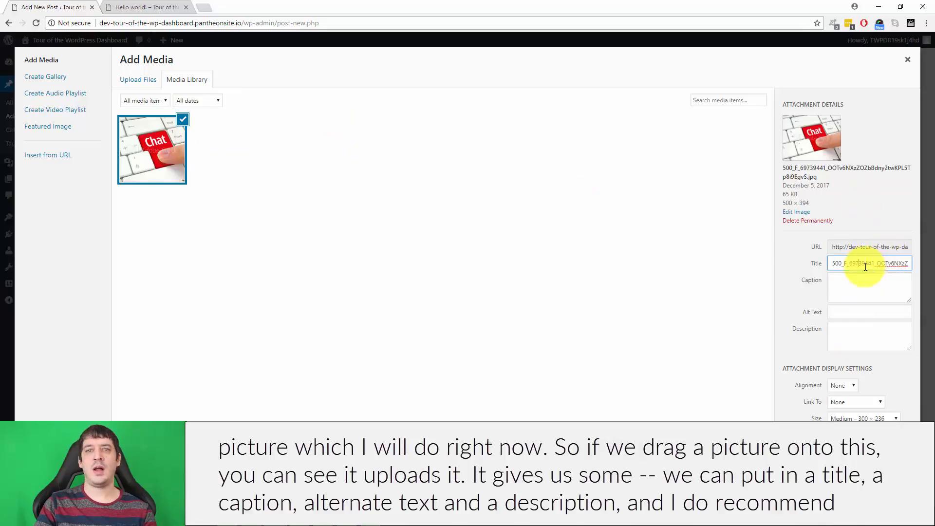
click(860, 329)
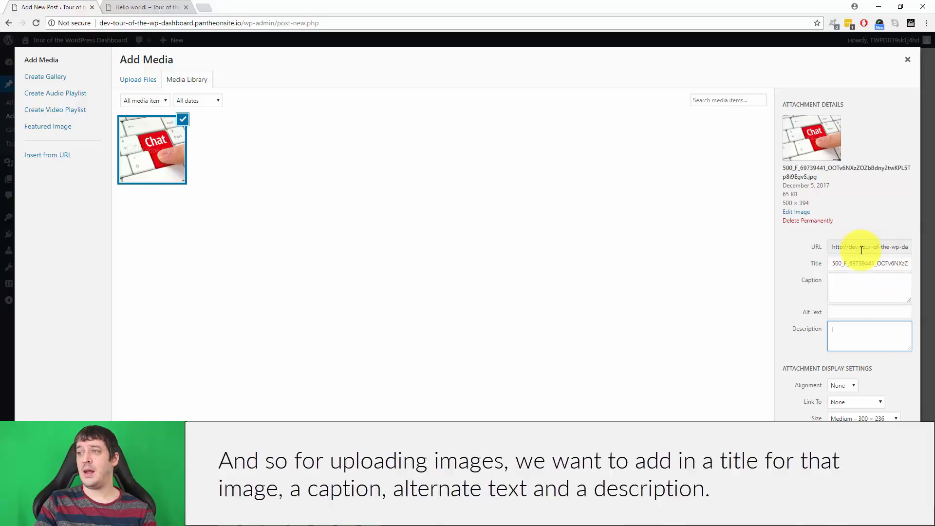
click(855, 285)
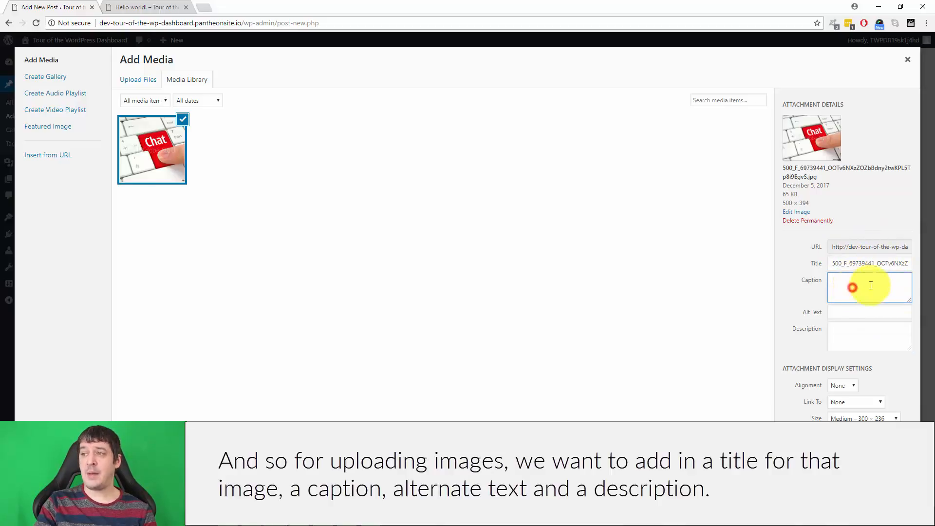
click(841, 312)
click(868, 334)
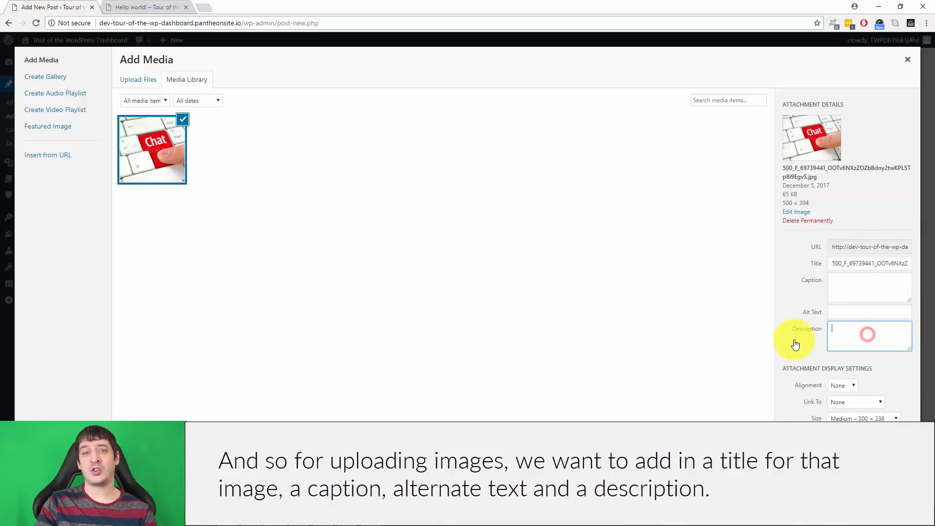
Step: Review the image's alignment options, try linking it to a Custom URL, and set the link back to None
click(840, 385)
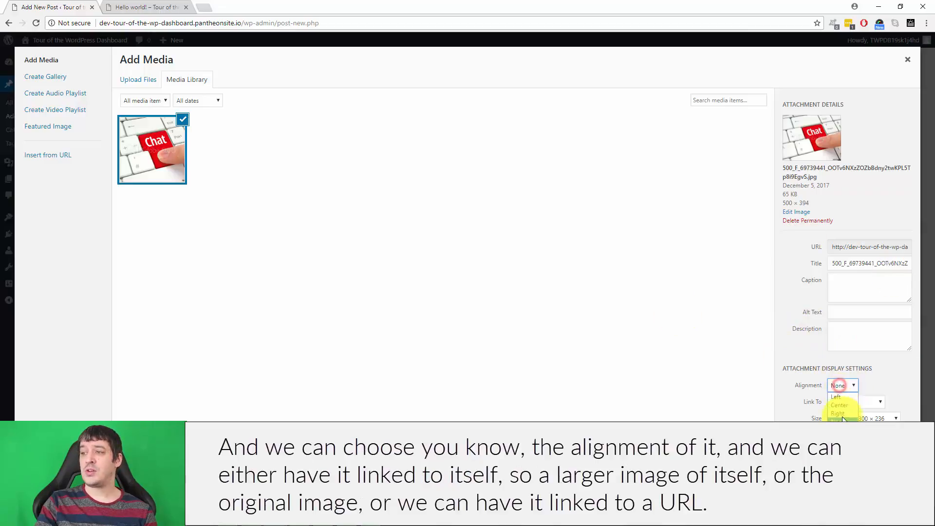
click(861, 398)
click(857, 400)
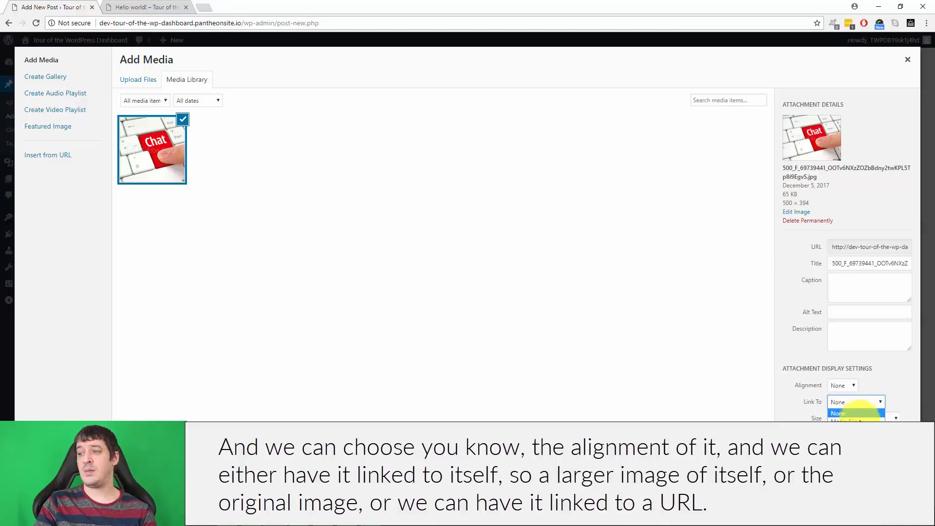
click(859, 437)
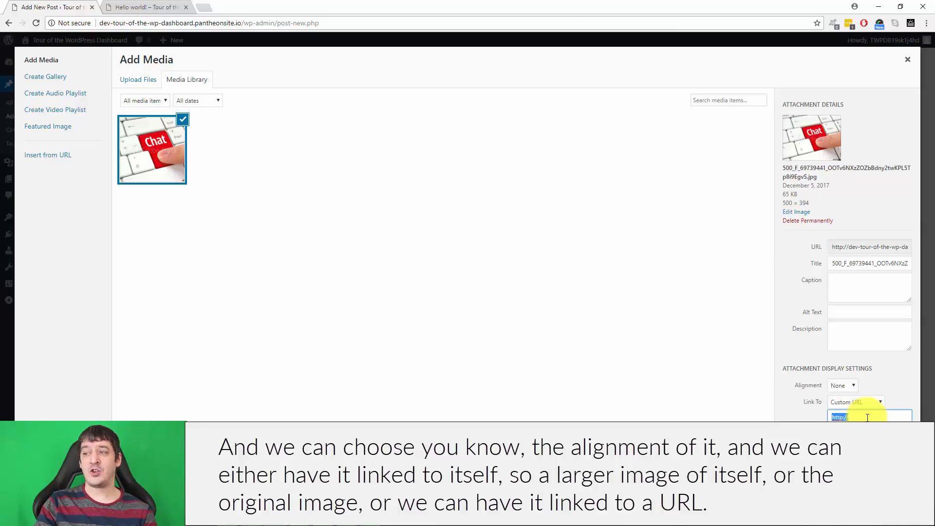
click(864, 400)
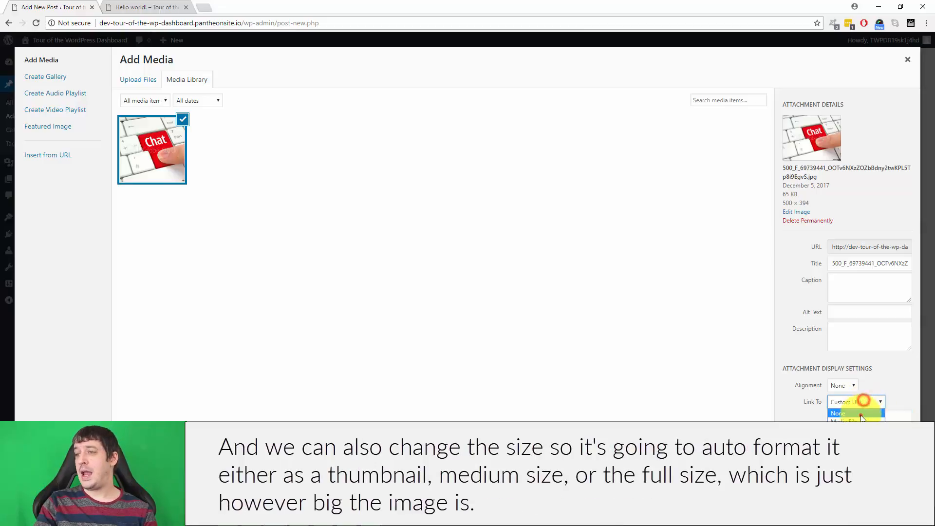
click(860, 416)
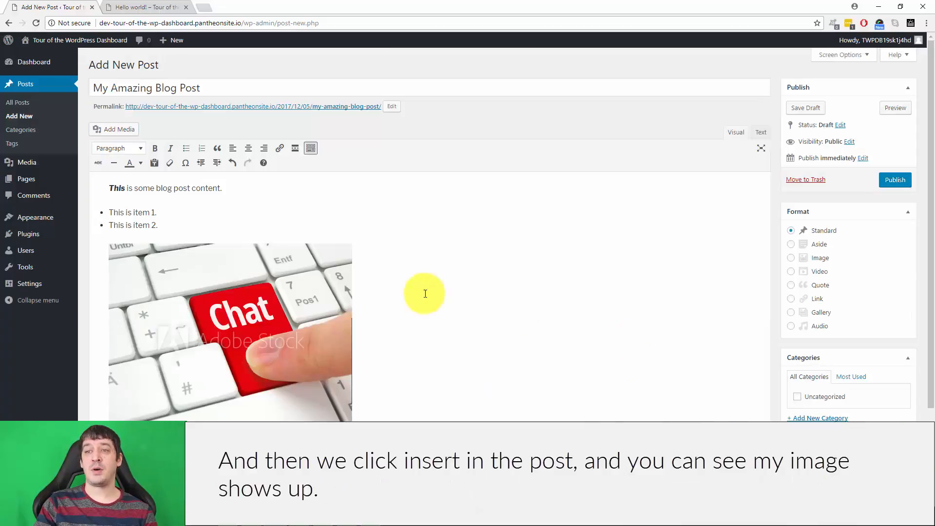
Step: Insert the Chat image into the post below the list at Full Size – 500 × 394 and deselect it
click(190, 332)
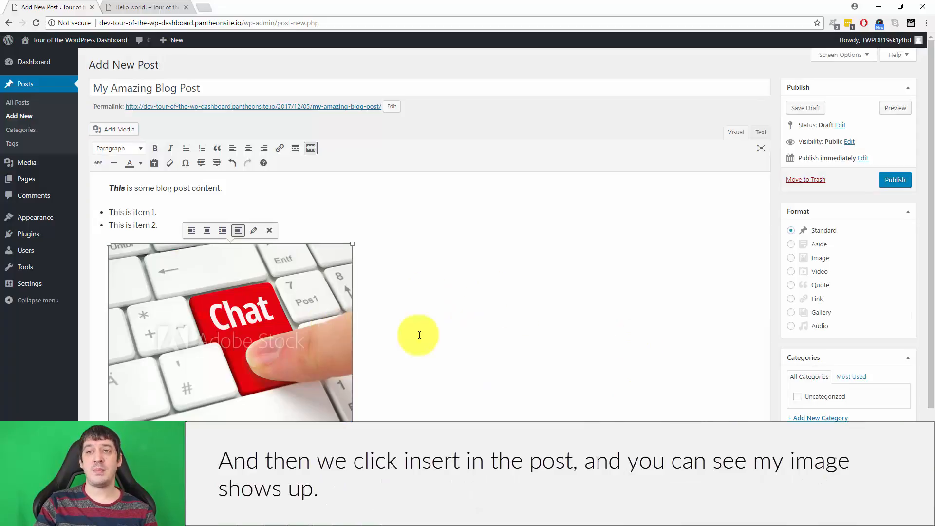
click(487, 328)
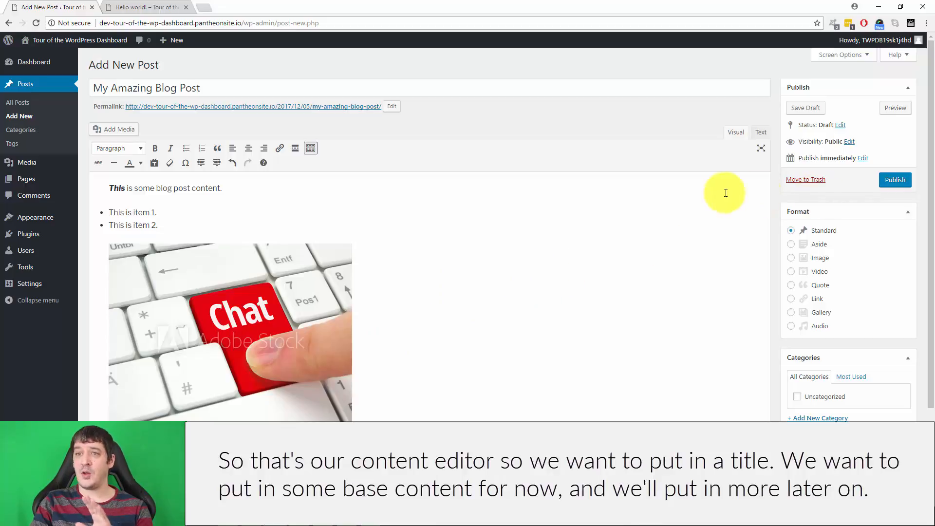
scroll(356, 219, down, 2)
scroll(355, 219, up, 2)
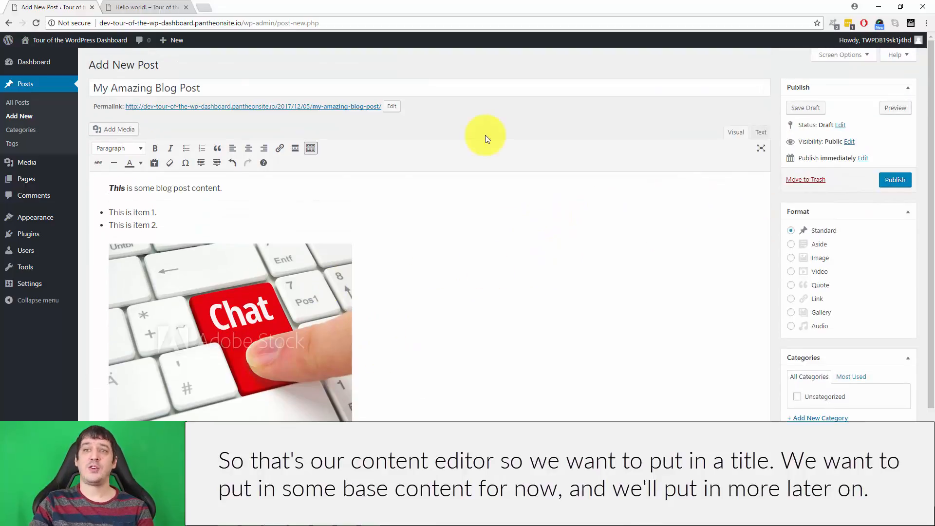
click(122, 87)
click(501, 302)
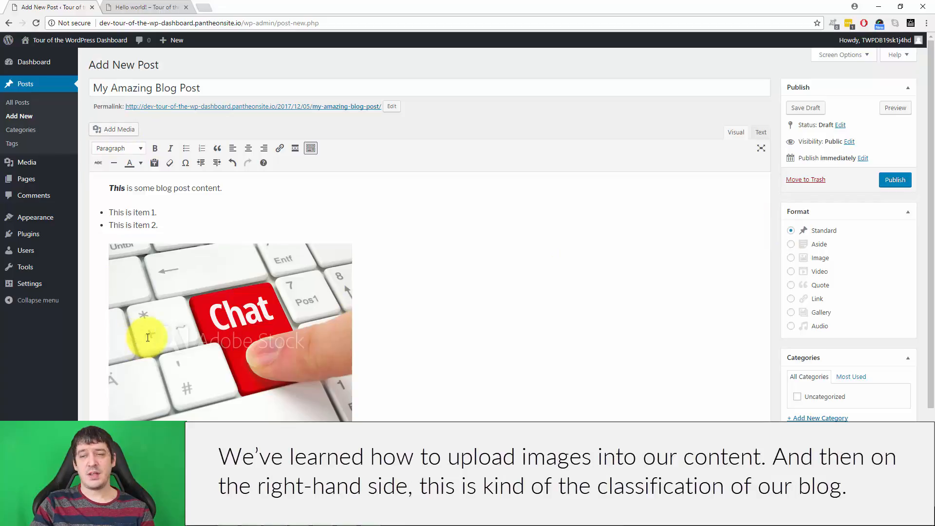
Step: Review the post's format, category and tag settings, and collapse the Format section
scroll(711, 232, down, 2)
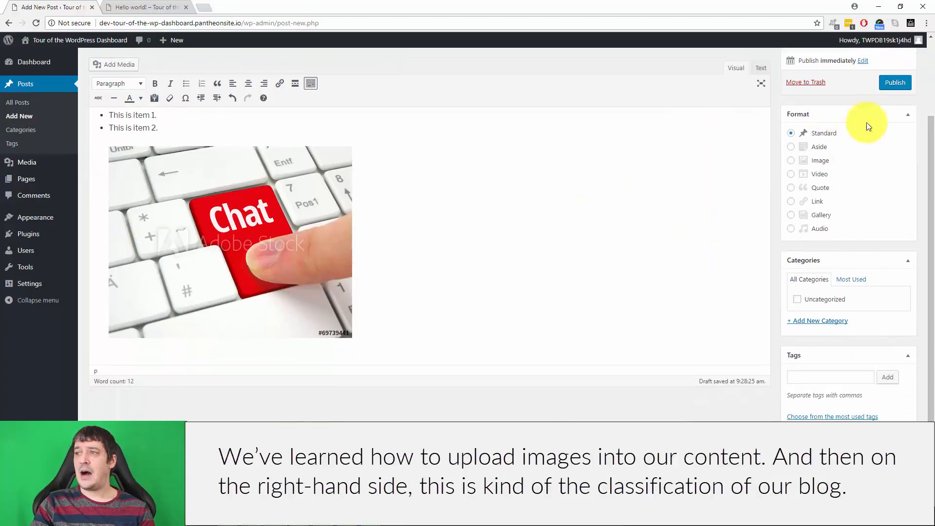
scroll(842, 263, up, 2)
scroll(877, 335, down, 2)
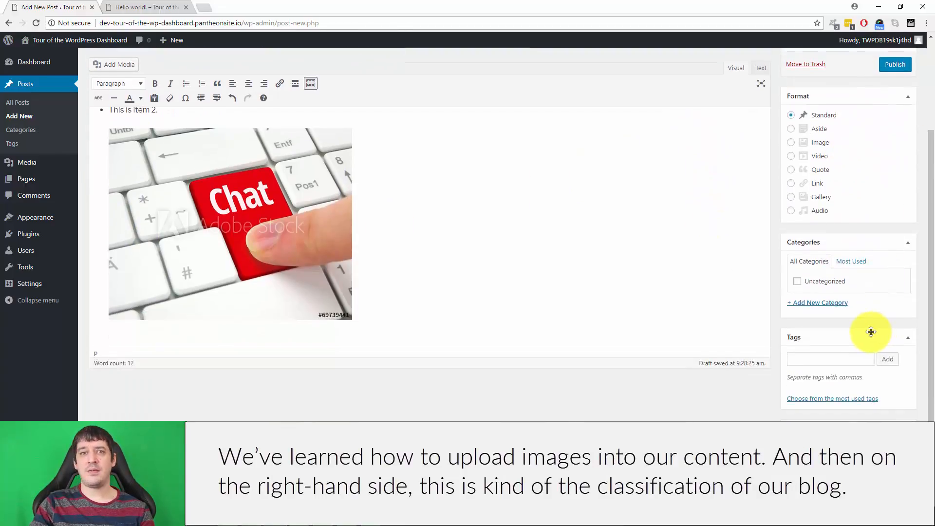
scroll(872, 330, up, 2)
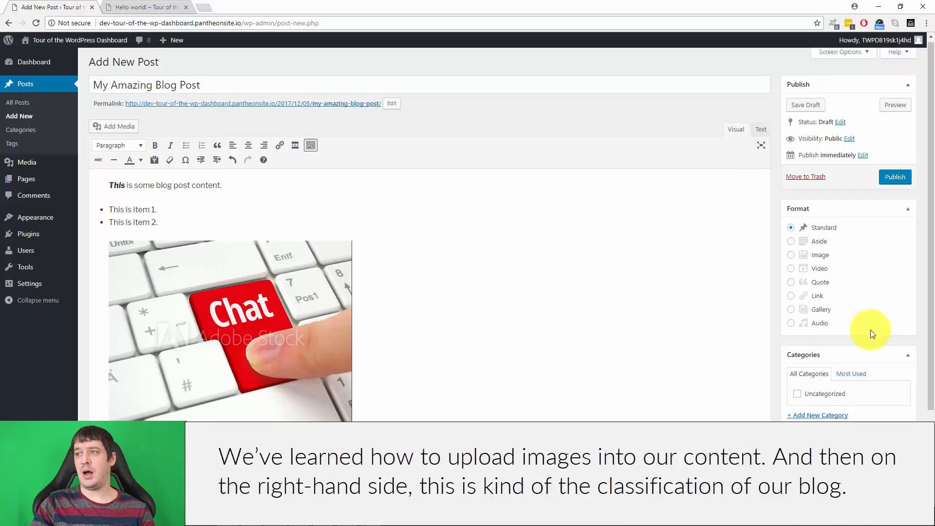
scroll(818, 293, down, 2)
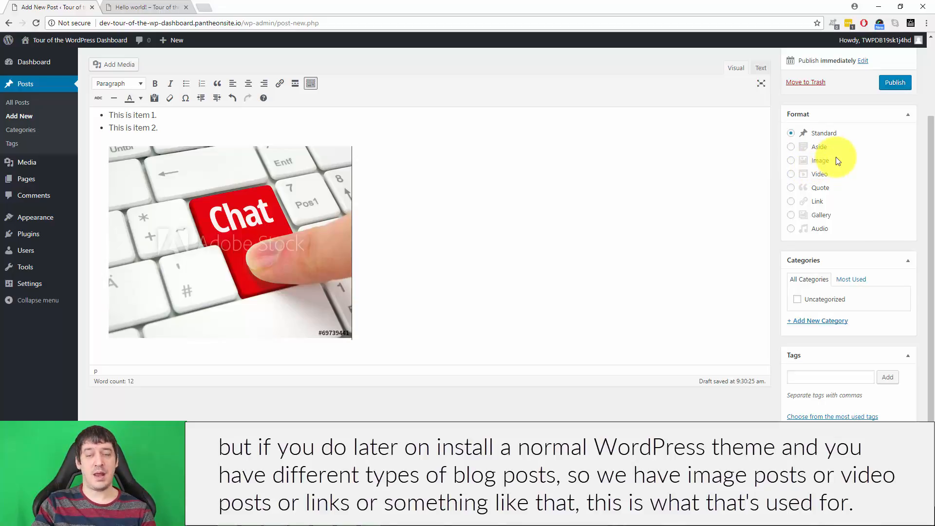
click(904, 114)
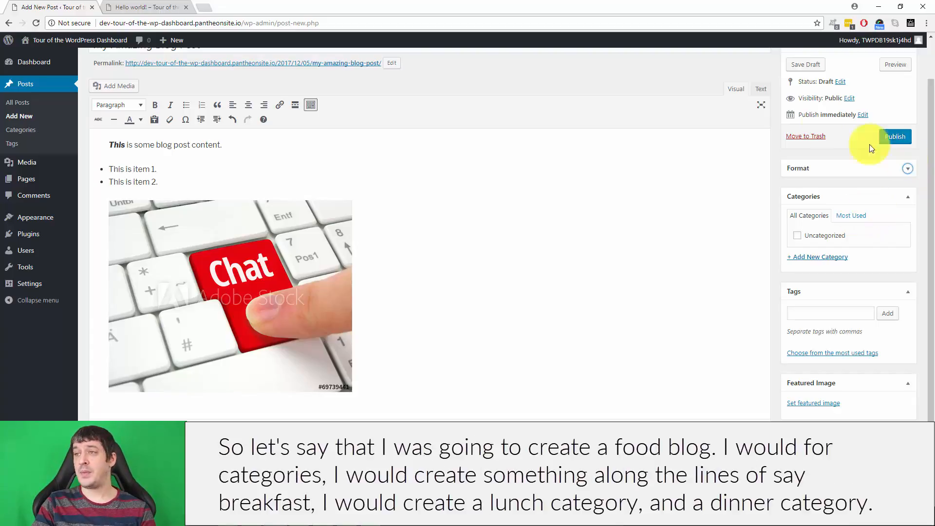
Step: Create the new categories Breakfast, Lunch and Dinner and assign them to the post
scroll(487, 248, up, 1)
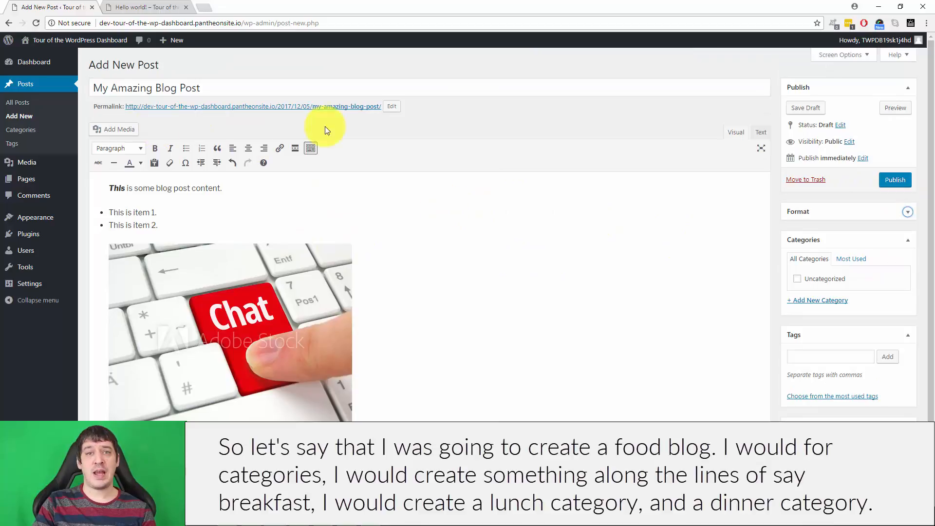
scroll(763, 247, down, 1)
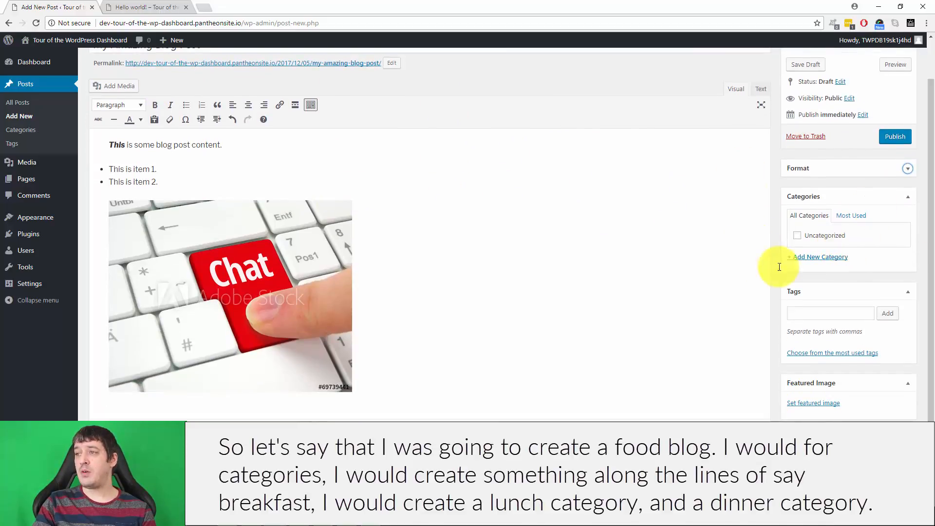
click(839, 257)
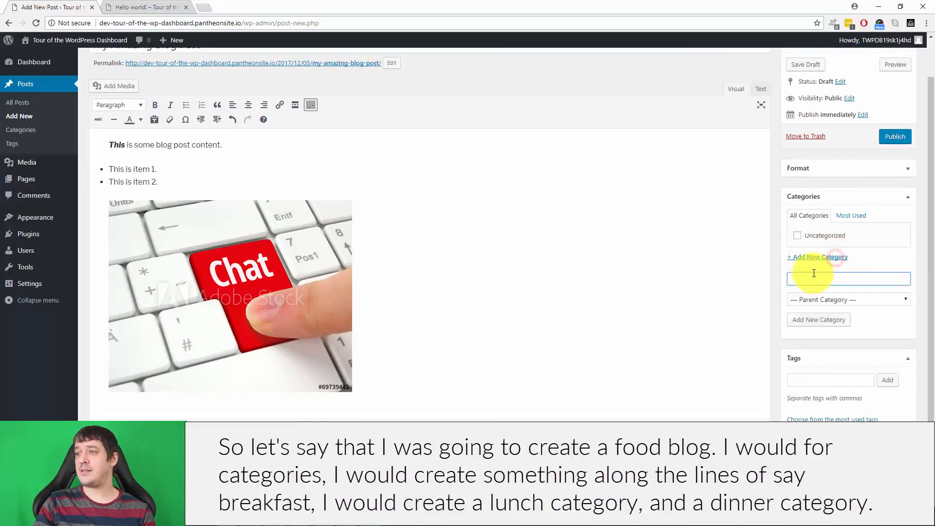
text(Breakfast)
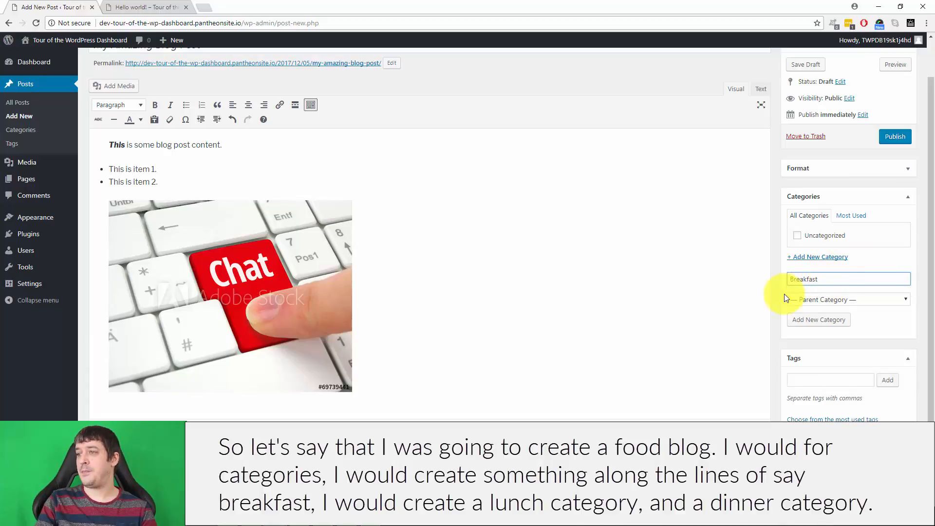
click(803, 320)
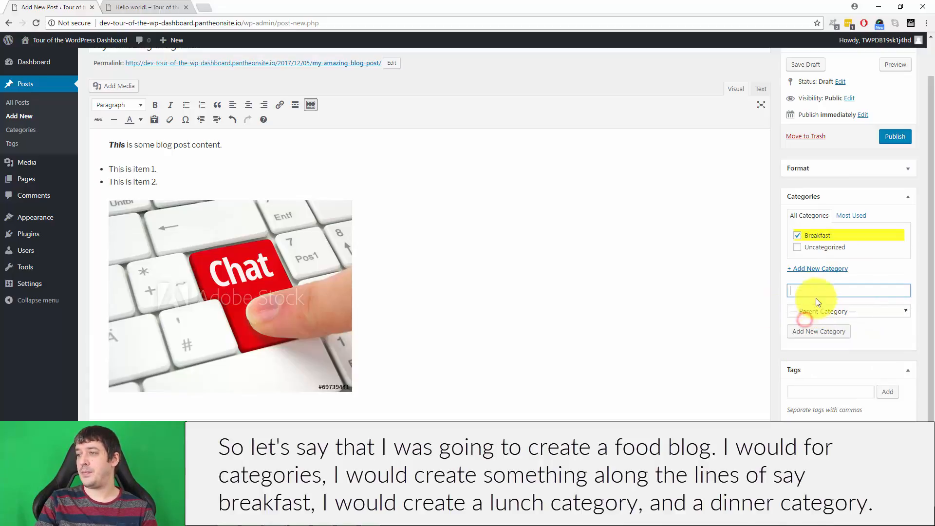
text(Lunch)
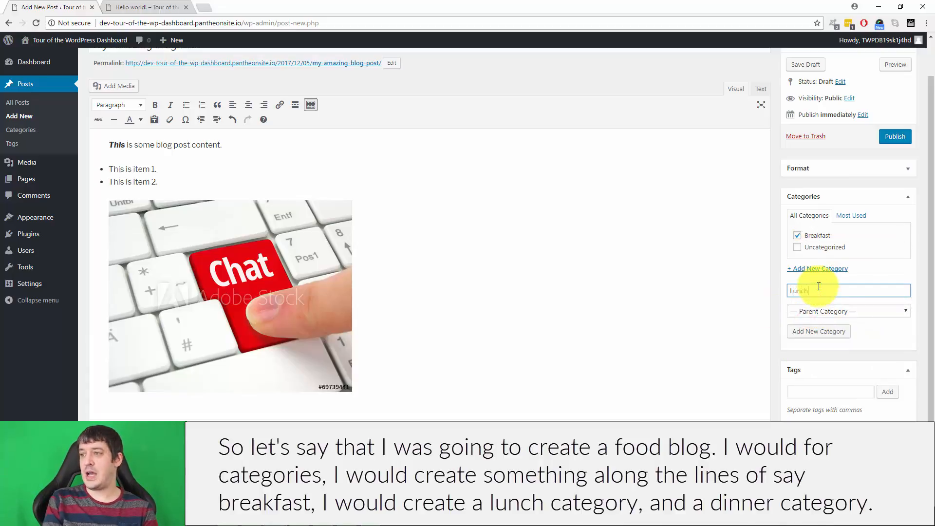
click(819, 331)
click(815, 299)
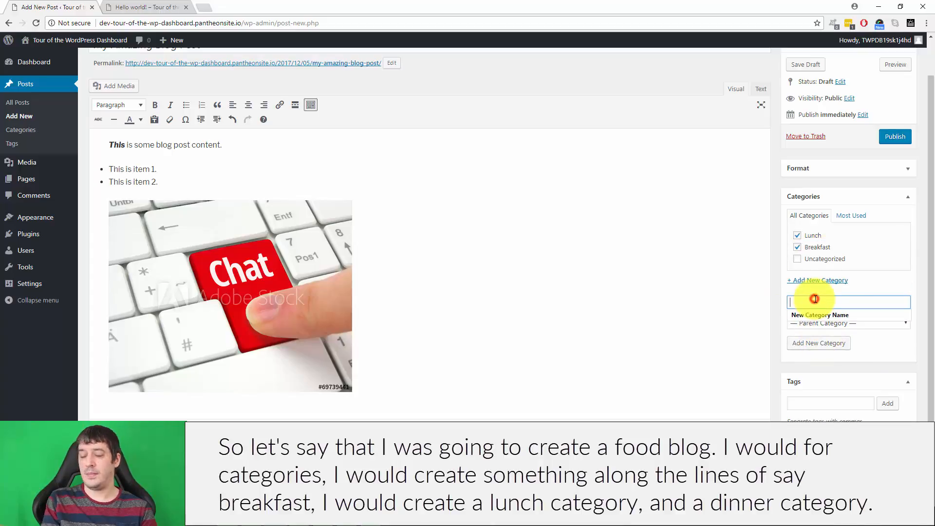
text(Dinner)
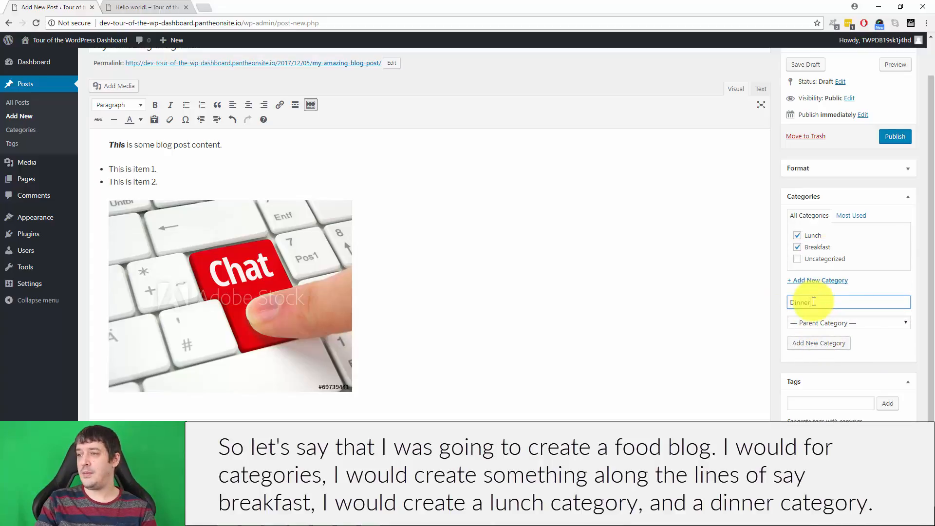
click(819, 344)
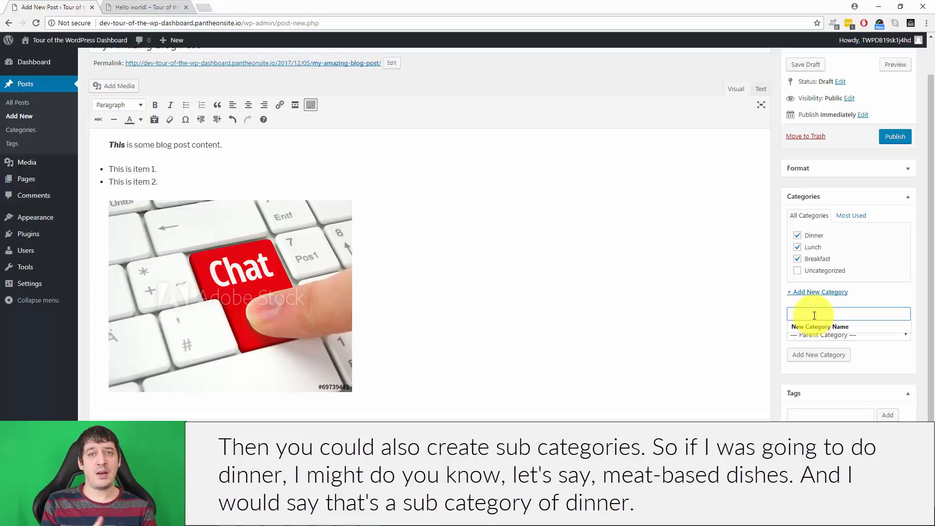
Step: Add the category Meat Based Dishes as a subcategory with Dinner as its parent
text(Meat Based Dui)
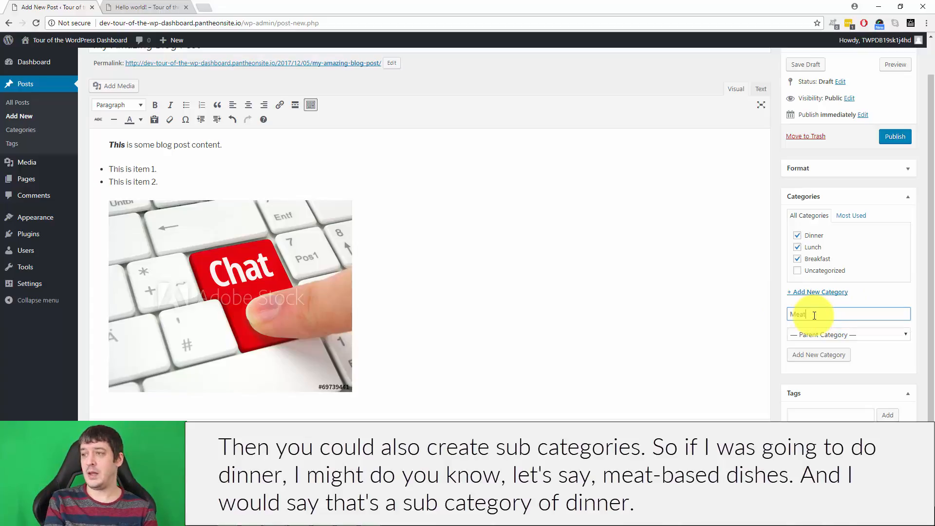
key(BackSpace)
key(BackSpace)
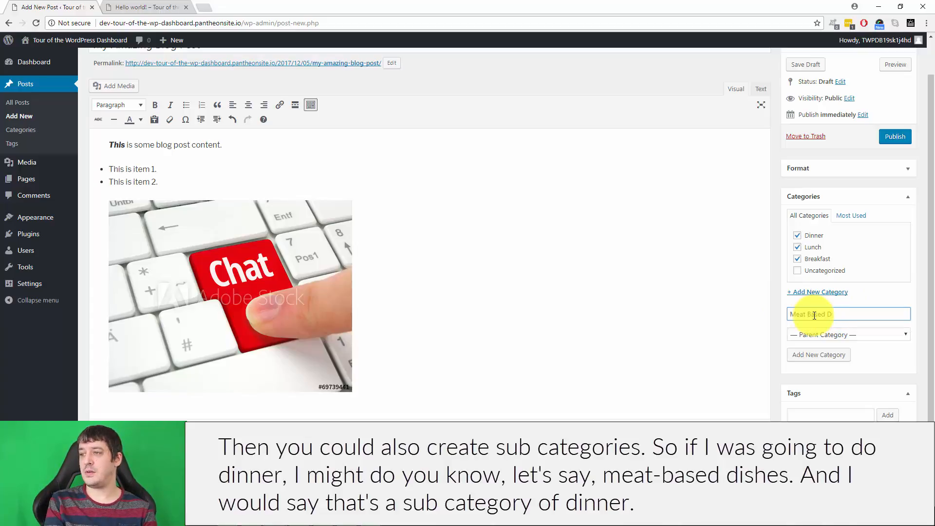
text(ishes)
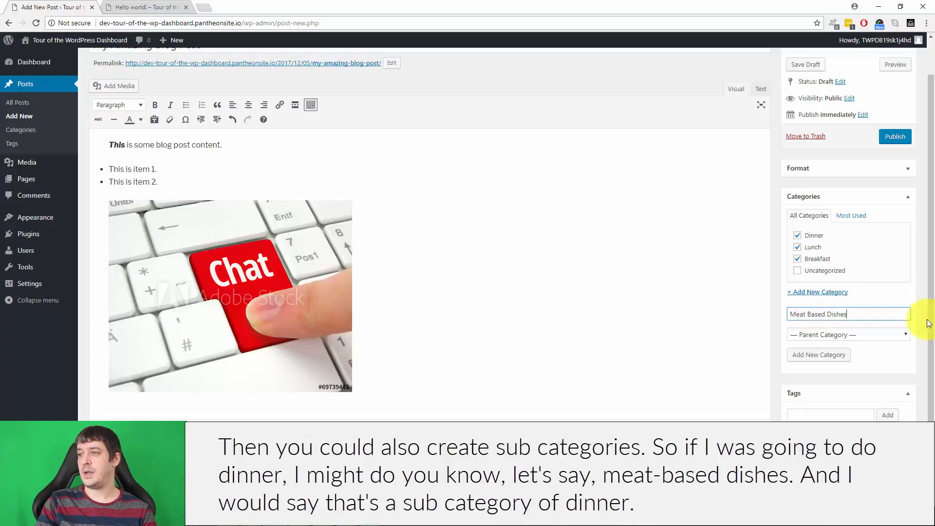
click(804, 335)
click(818, 369)
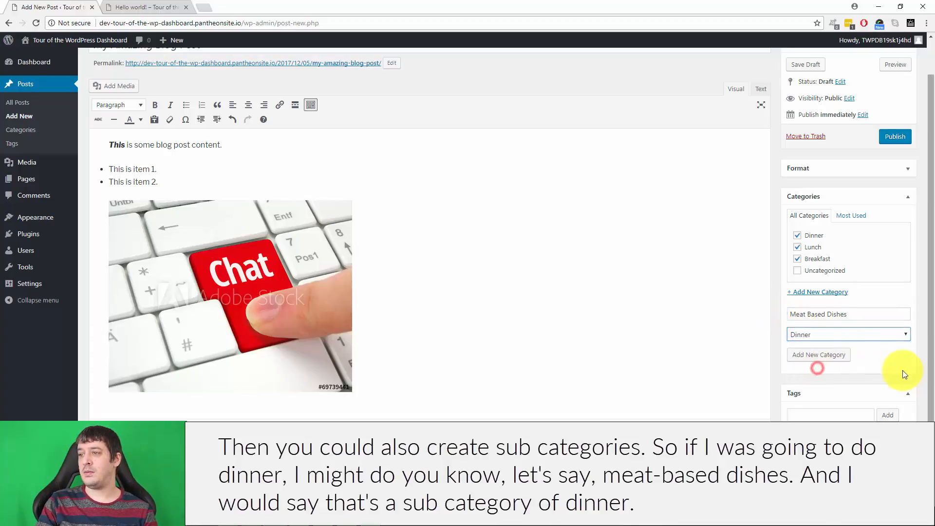
click(818, 363)
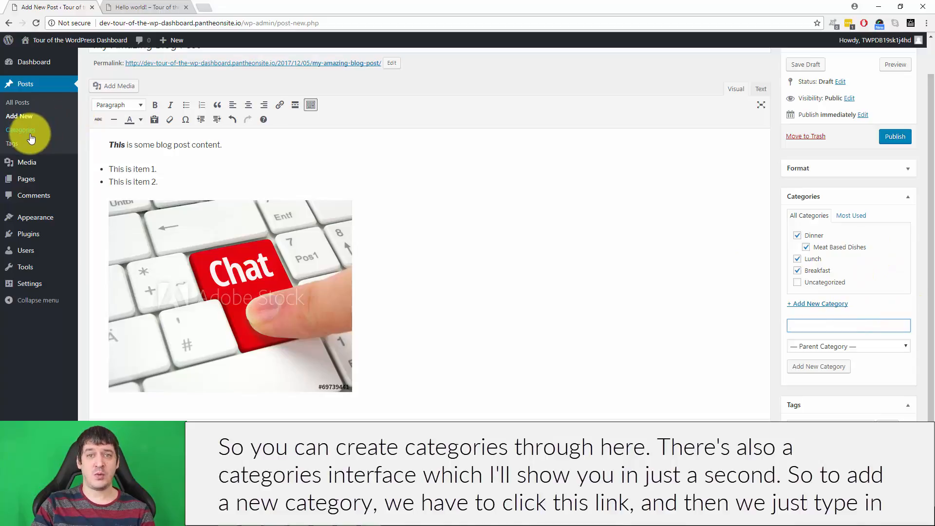
Step: Review the name field and the parent choices for a new category without adding one
click(831, 326)
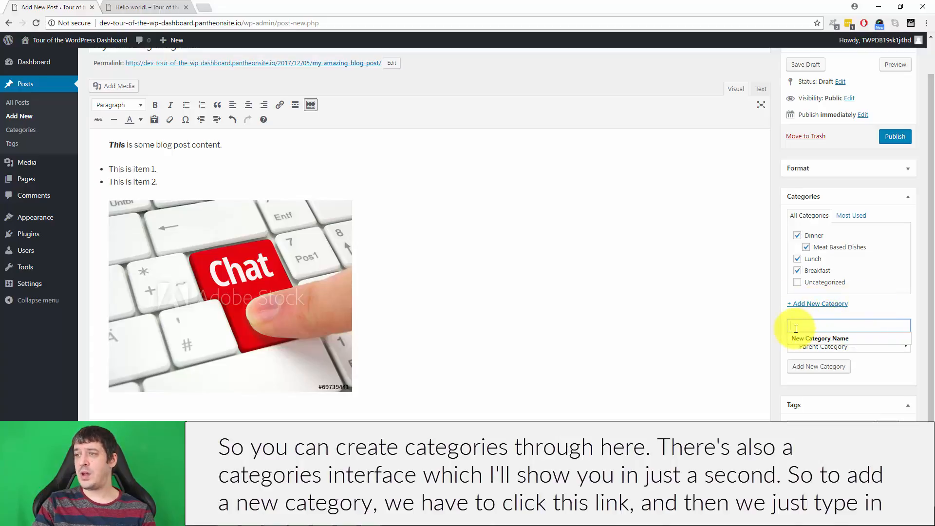
click(885, 359)
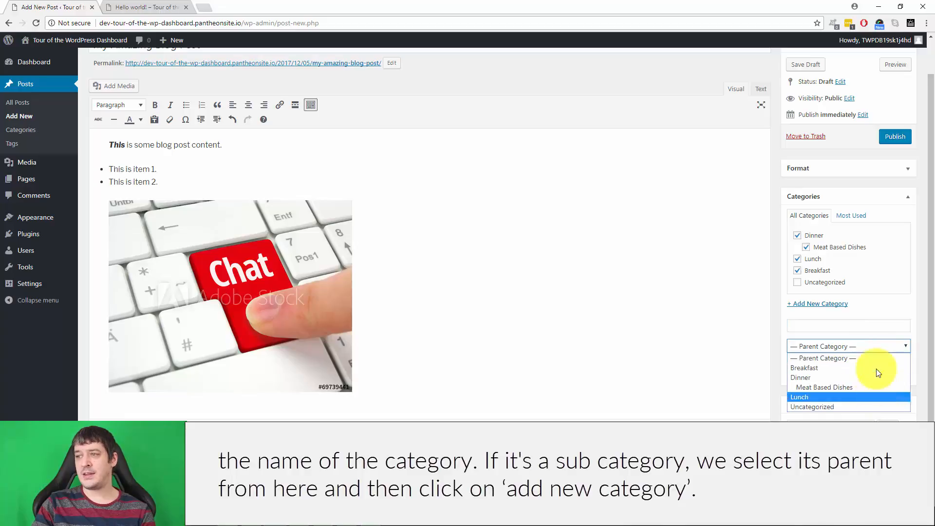
click(894, 309)
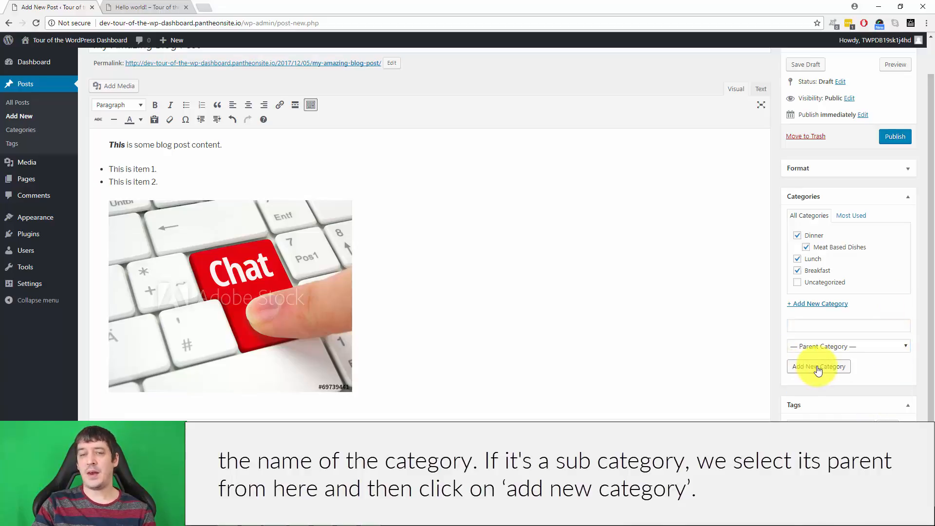
Step: Add the tag steak to the post
scroll(828, 341, down, 2)
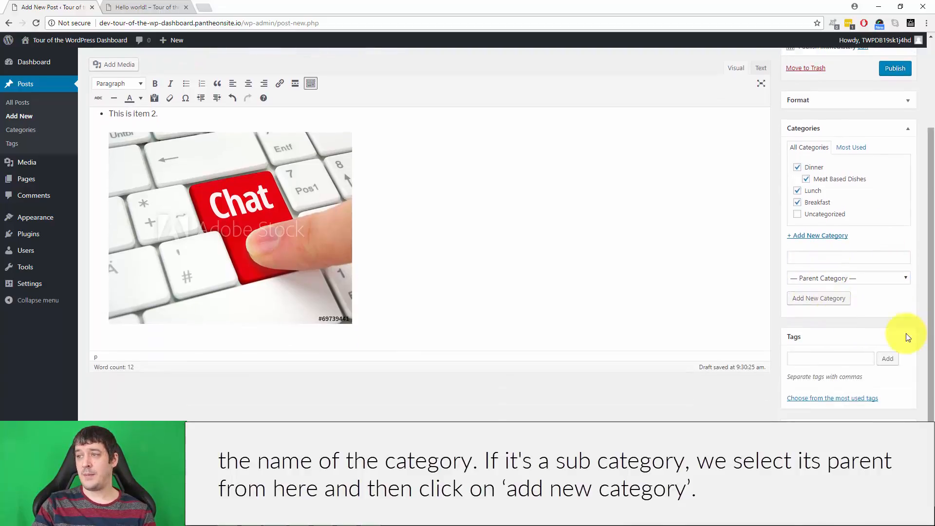
click(809, 358)
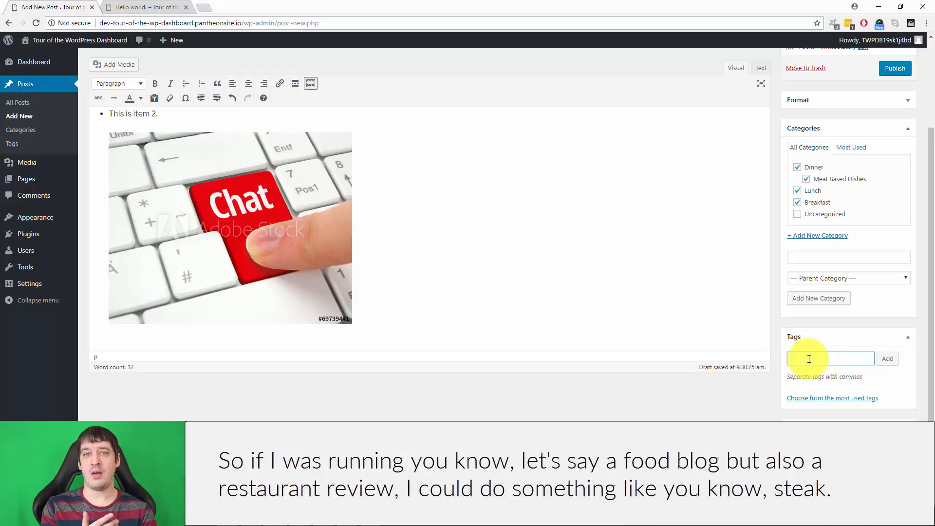
click(810, 359)
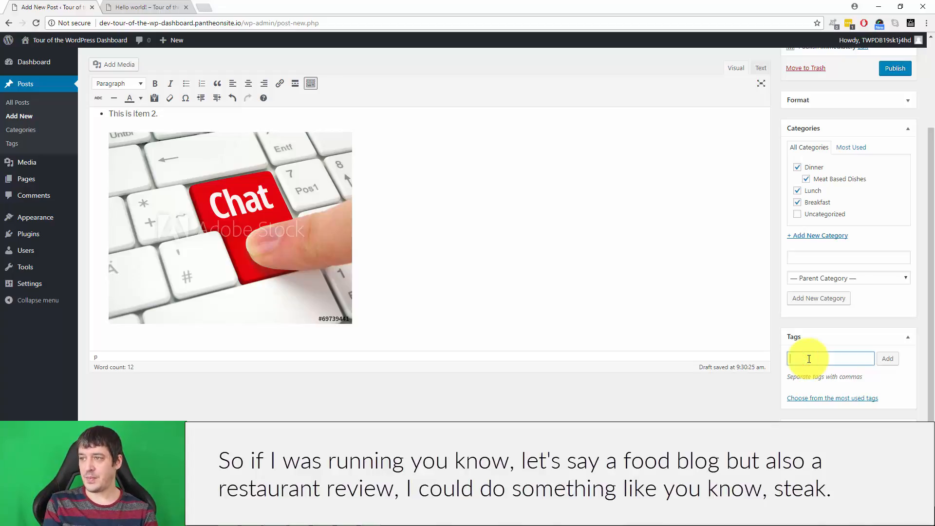
text(steak)
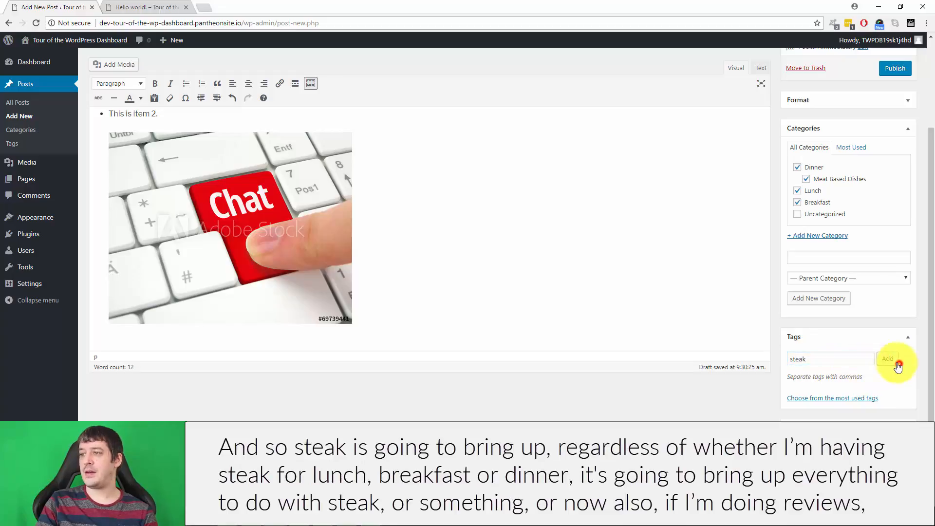
click(889, 358)
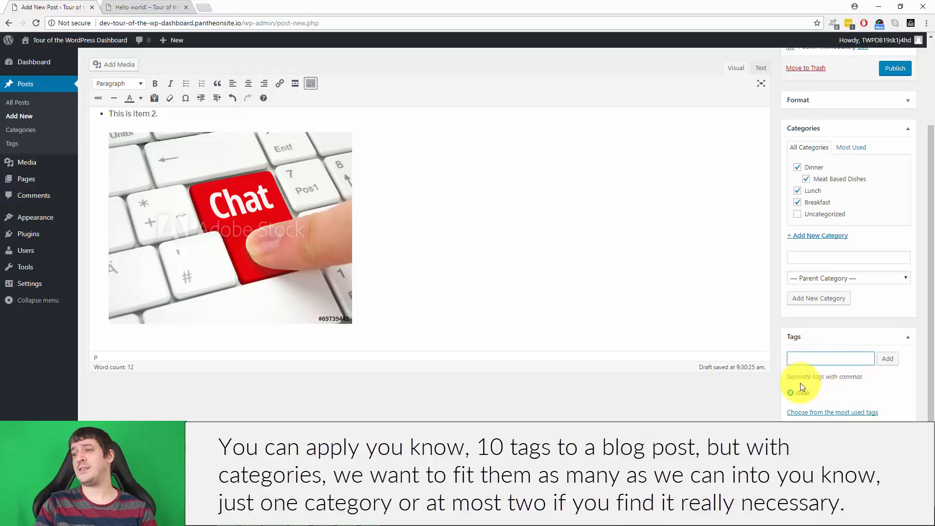
Step: Set the Chat key image from the media library as the post's featured image
scroll(801, 386, down, 1)
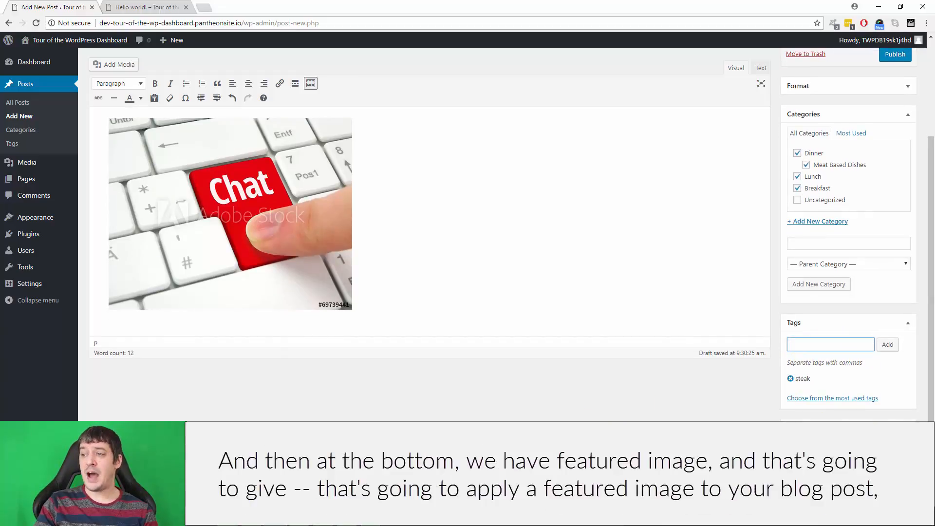
click(838, 438)
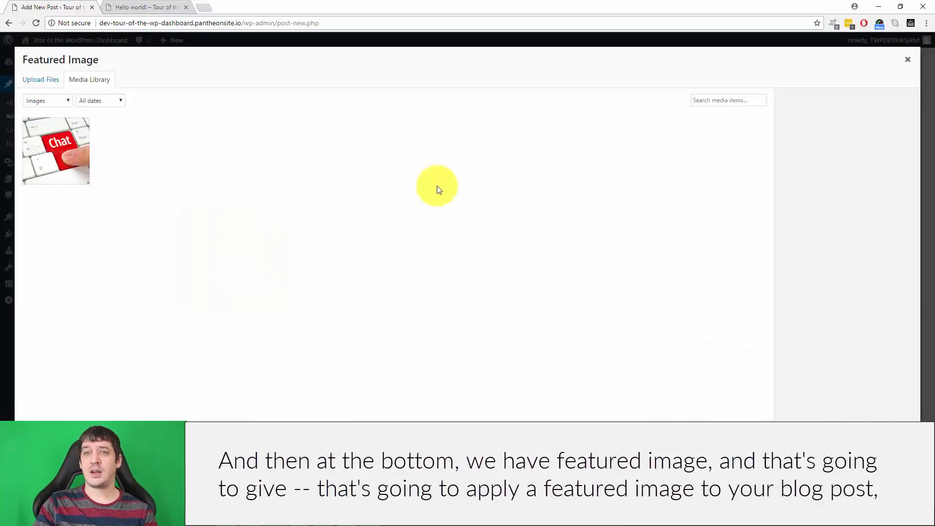
click(56, 150)
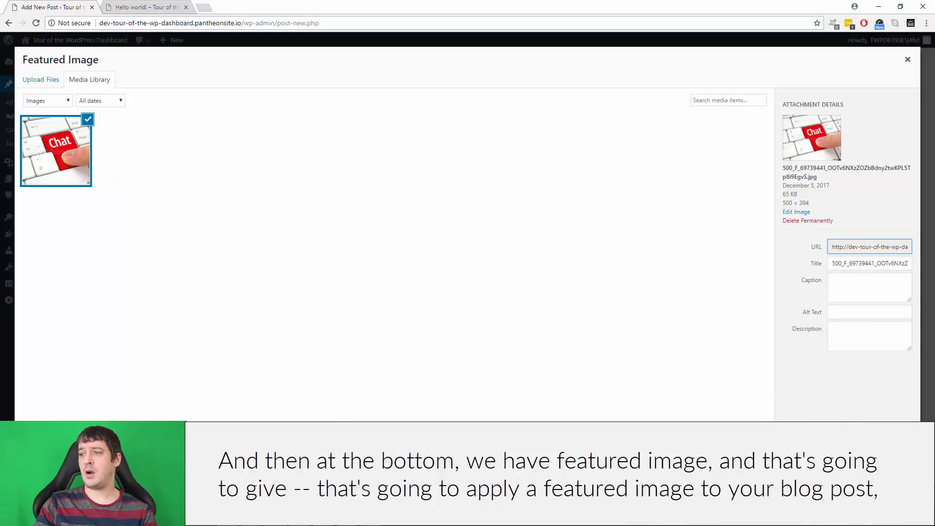
click(880, 477)
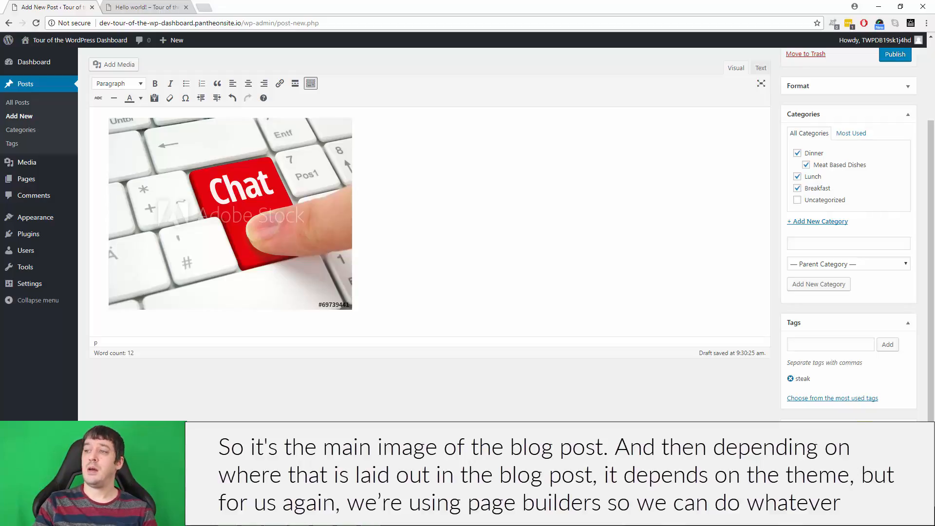
Step: Check the post's scheduling date, accept it without changes, and publish My Amazing Blog Post
scroll(653, 404, up, 3)
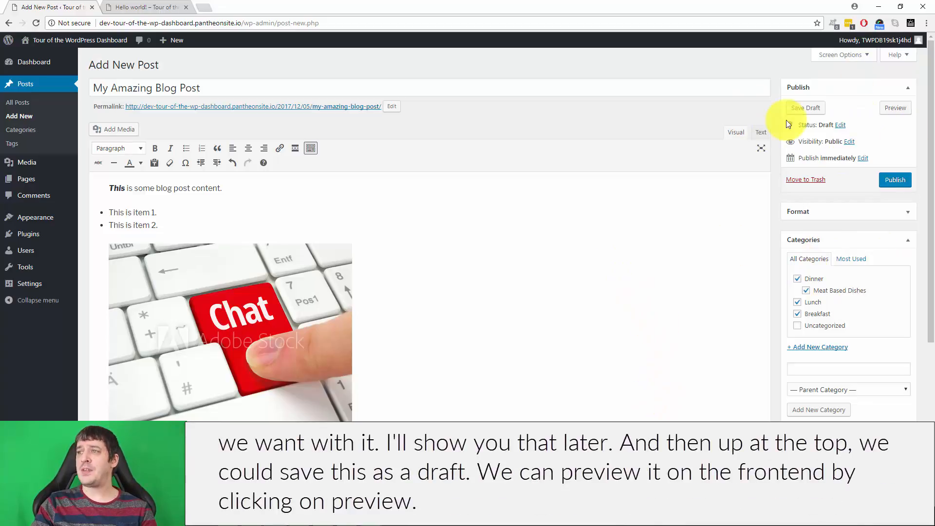
click(808, 110)
click(905, 110)
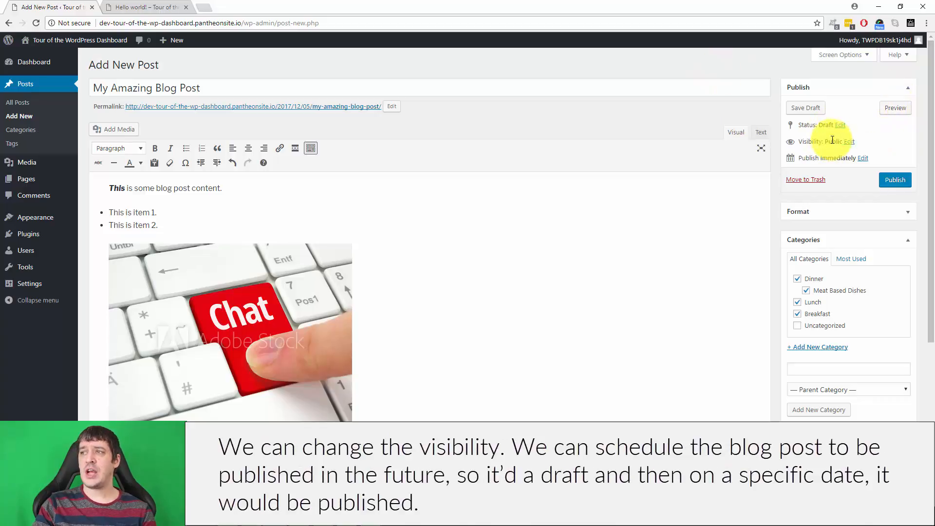
click(863, 159)
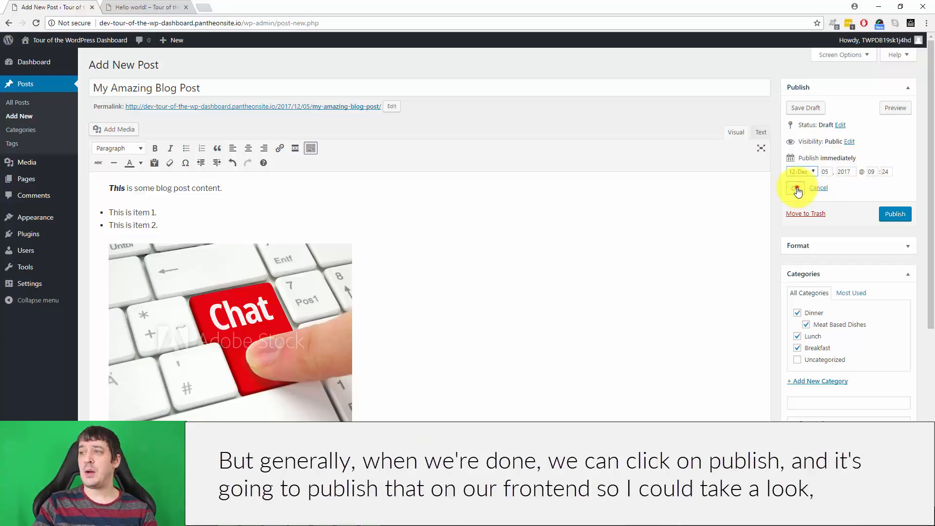
click(795, 188)
click(894, 181)
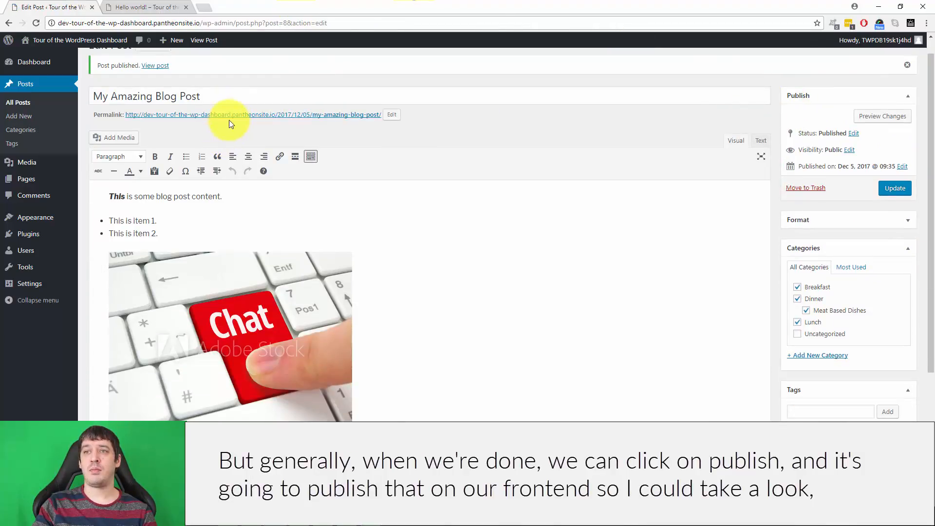
Step: Open the published My Amazing Blog Post in a new browser tab and examine its featured image, content, categories and tag
right_click(229, 115)
click(237, 123)
click(200, 9)
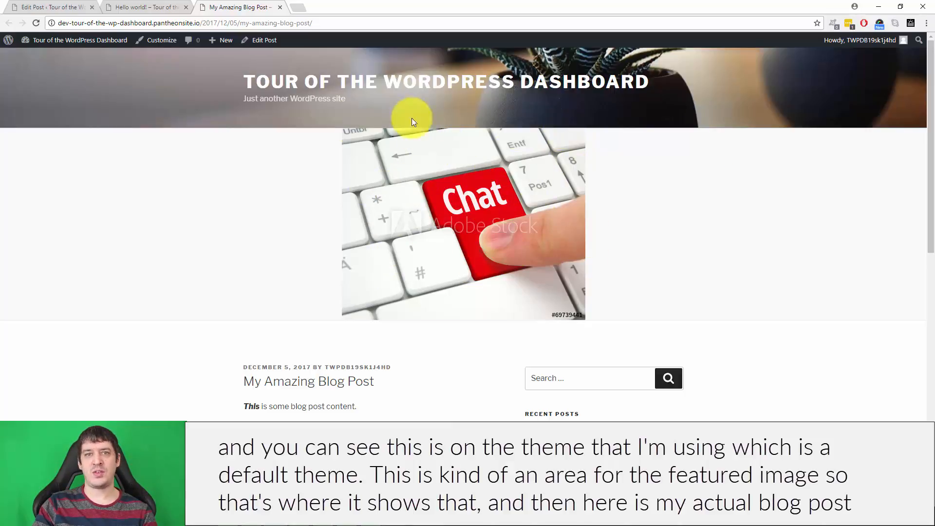
scroll(640, 211, down, 3)
scroll(380, 242, down, 3)
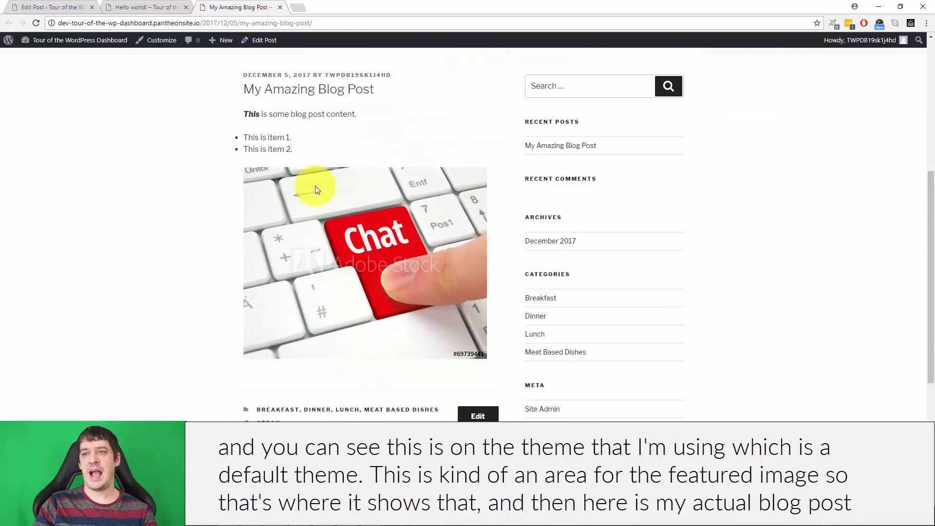
scroll(331, 294, down, 3)
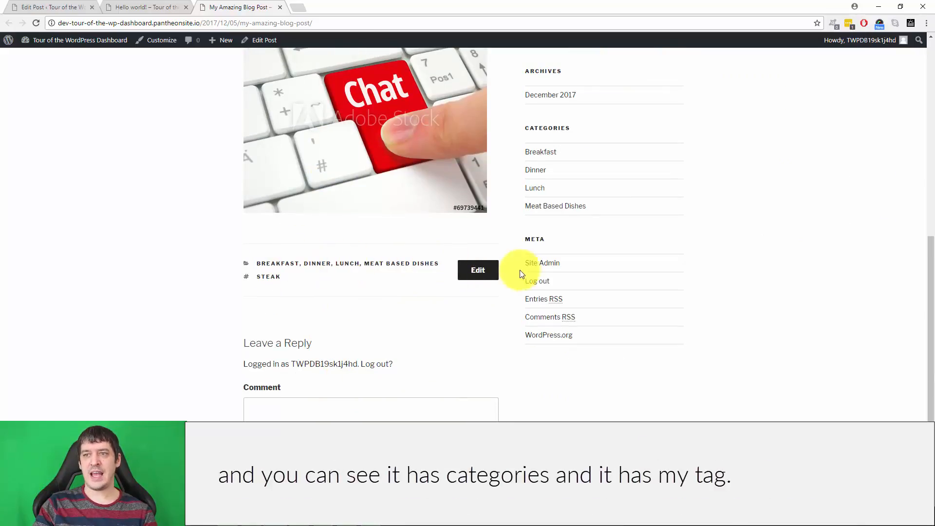
Step: Check the Hello world! page, return to the post editor and review the post's categories, tags and featured image
click(130, 8)
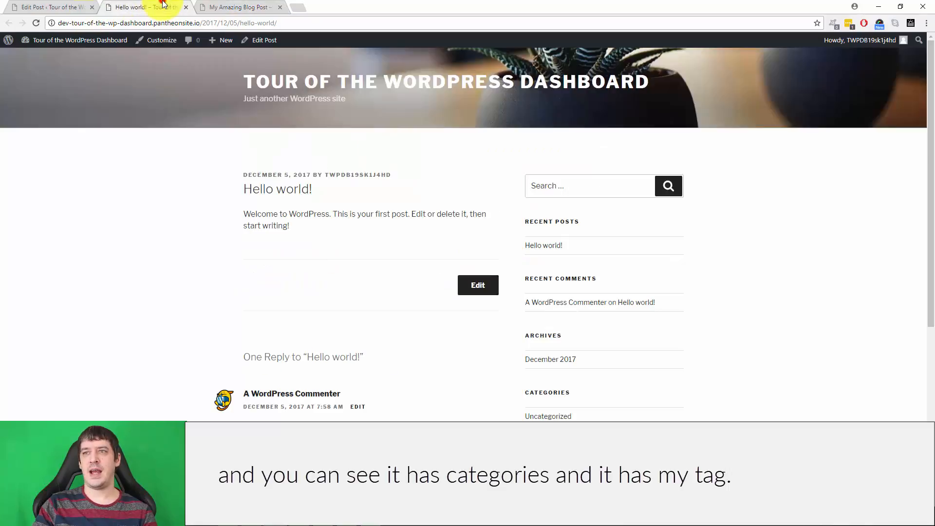
click(67, 8)
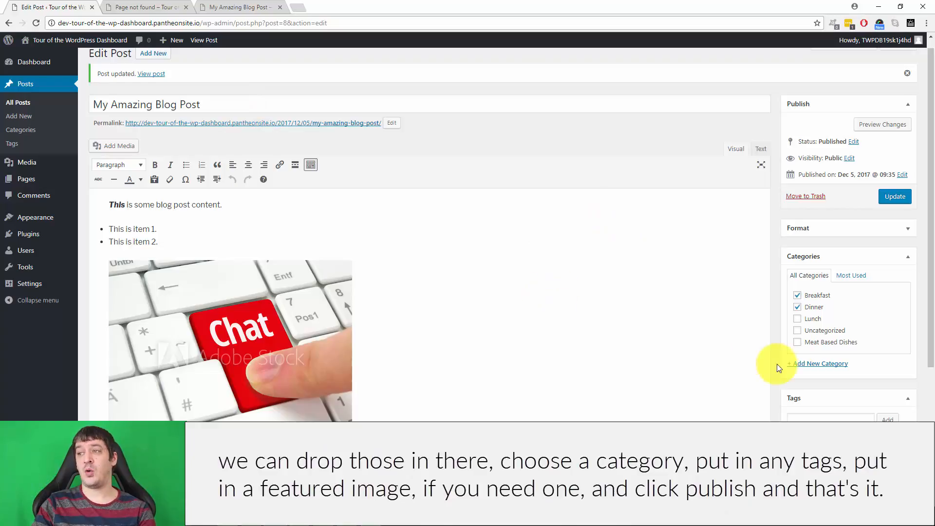
scroll(780, 365, down, 4)
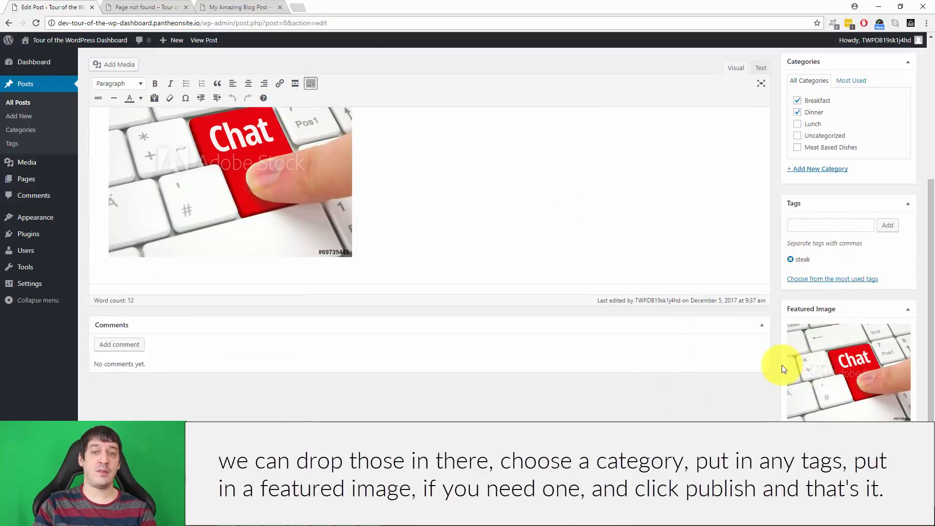
scroll(682, 361, up, 4)
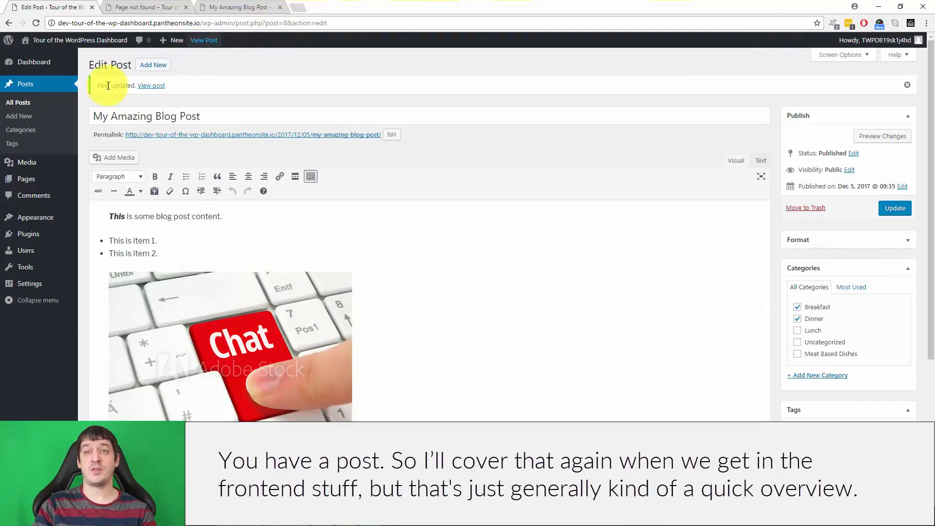
Step: Add a new category named Brunch with no parent, leaving its slug and description blank
click(24, 102)
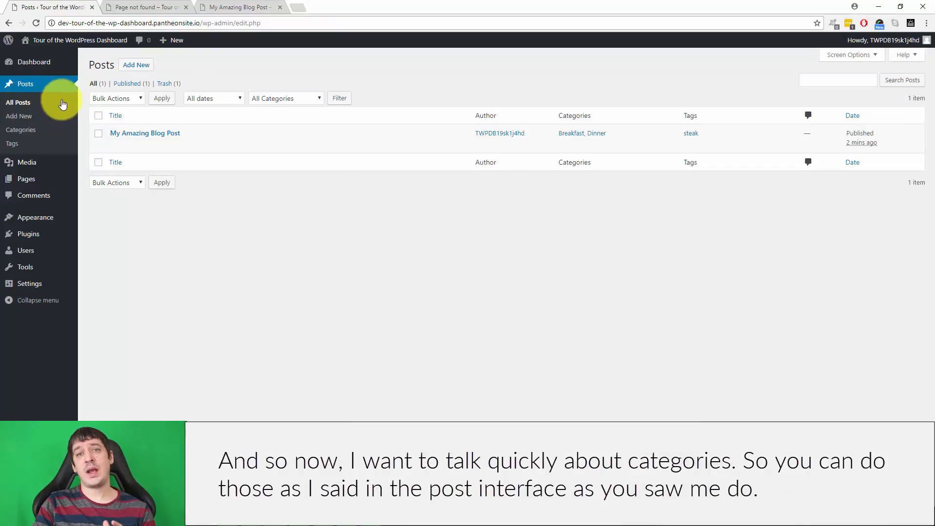
click(20, 130)
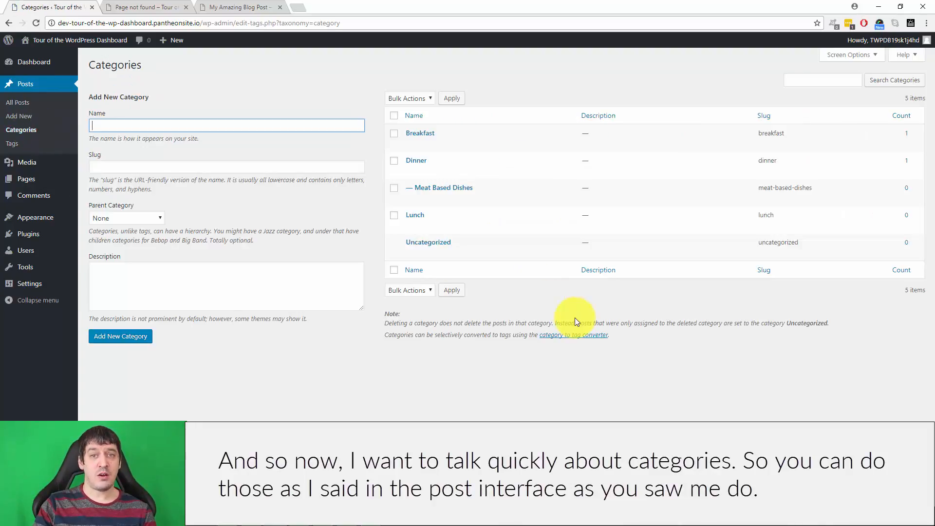
click(223, 123)
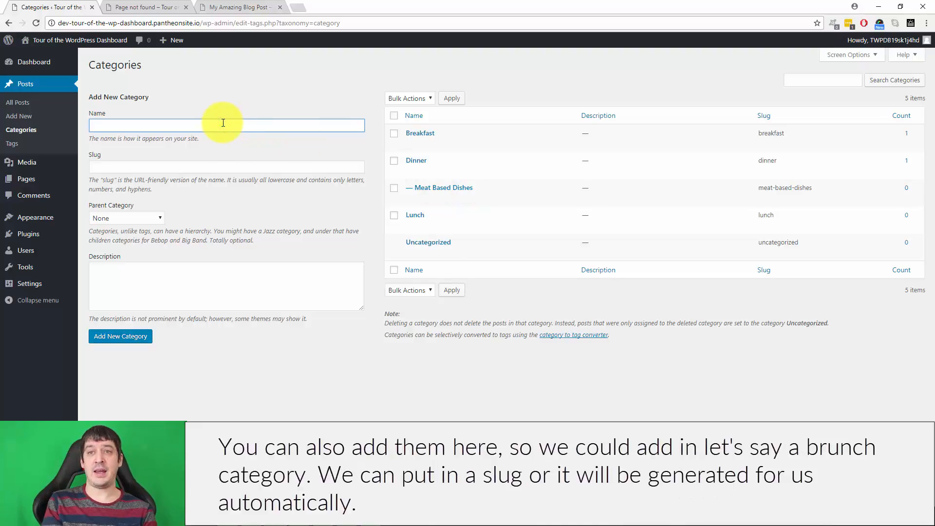
text(Brunch)
click(194, 166)
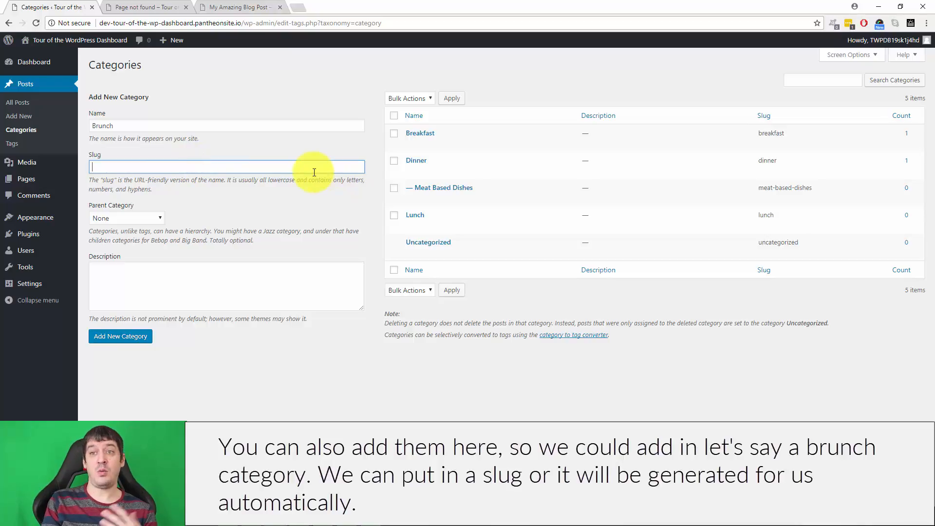
click(141, 214)
click(284, 220)
click(195, 287)
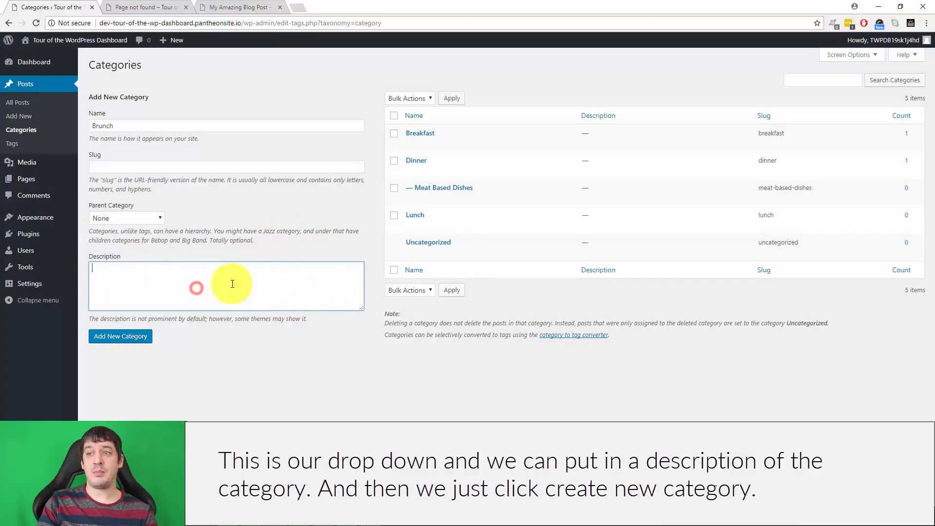
click(113, 338)
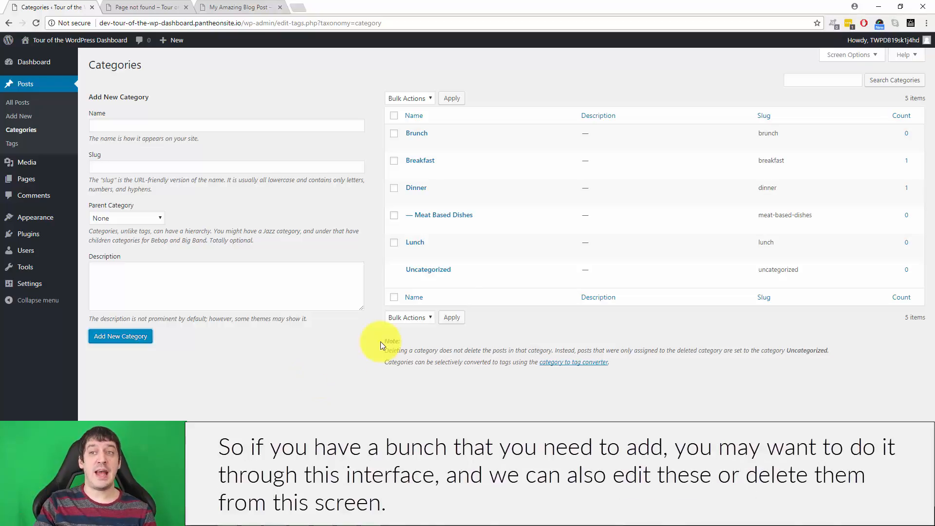
Step: Review the management options for the existing categories and the steak tag, and return to the list of all posts
mouse_move(457, 157)
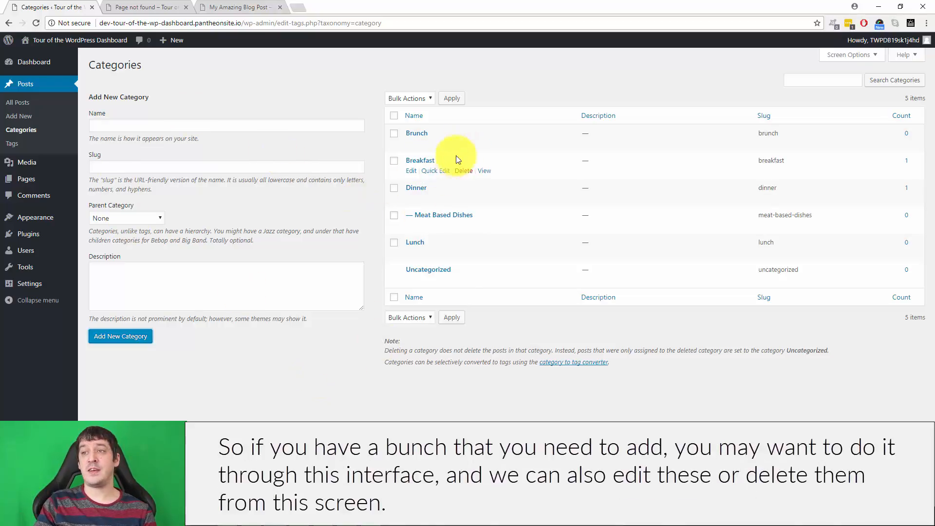
mouse_move(397, 137)
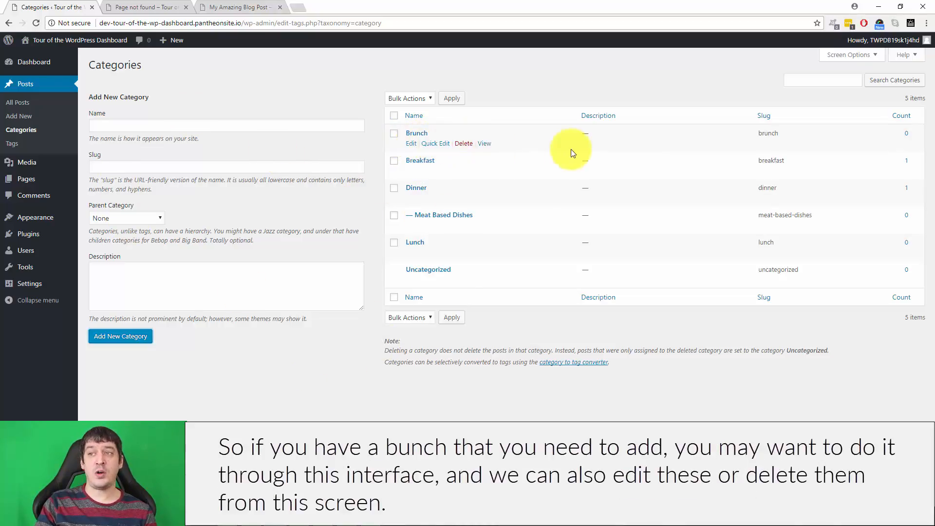
mouse_move(405, 271)
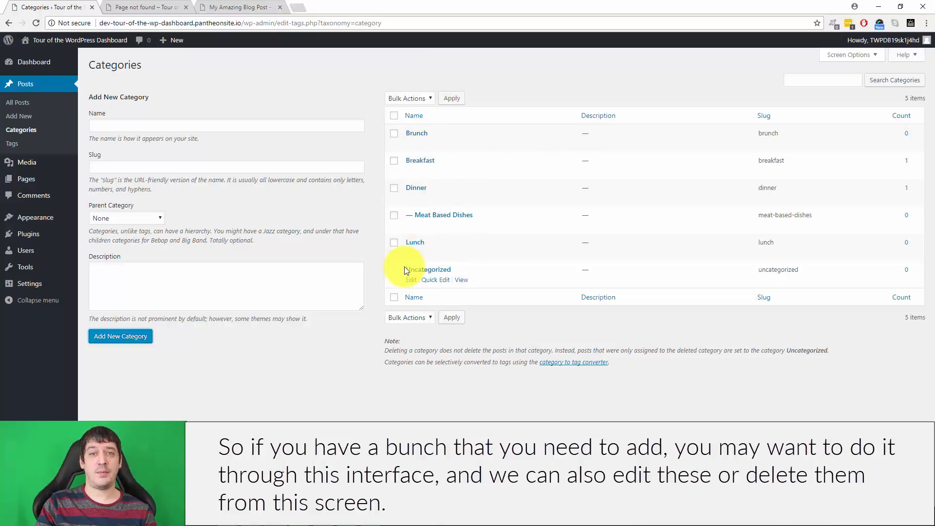
click(11, 143)
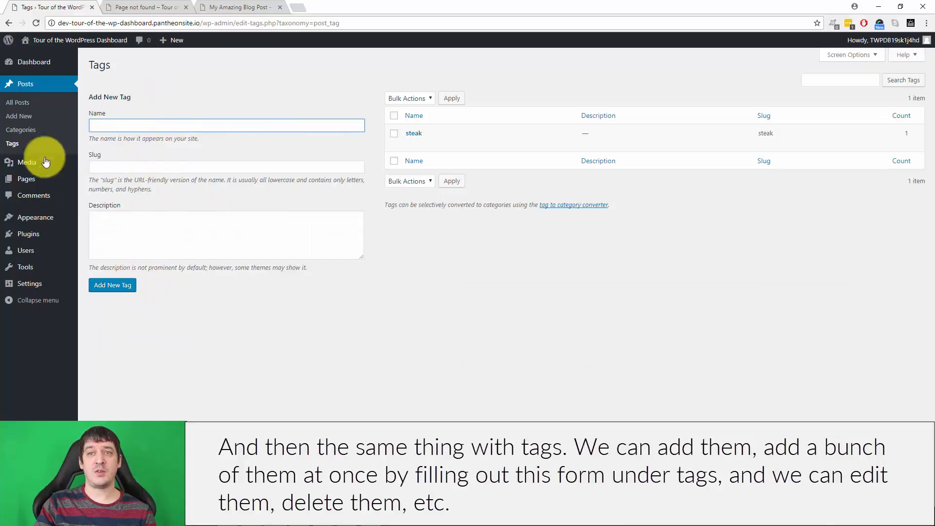
mouse_move(414, 131)
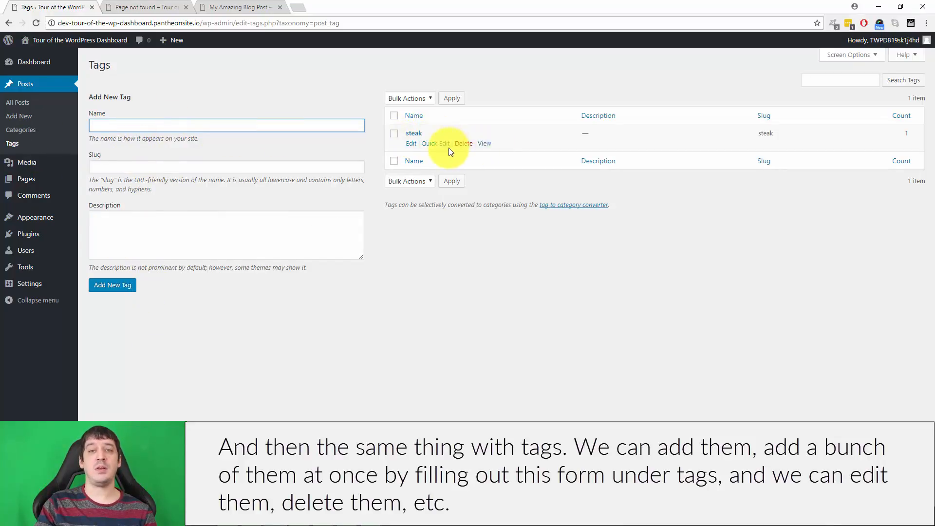
click(22, 103)
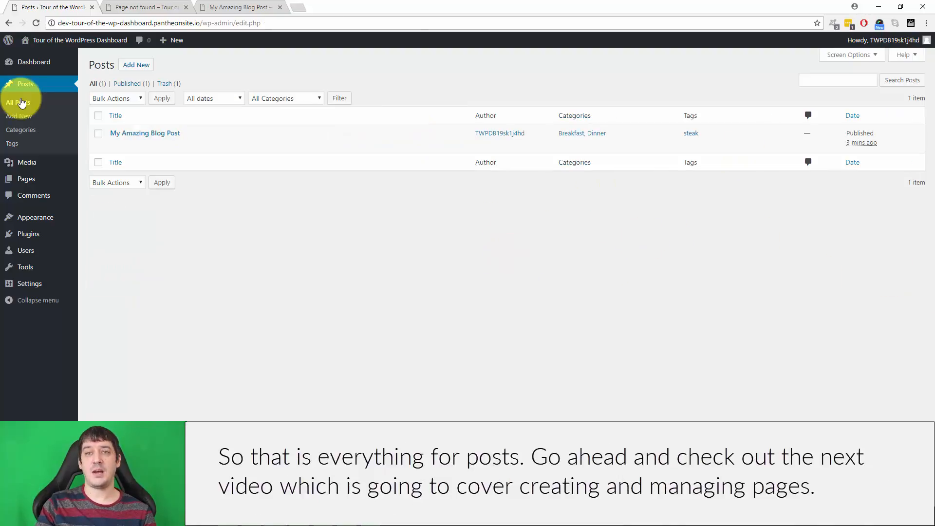